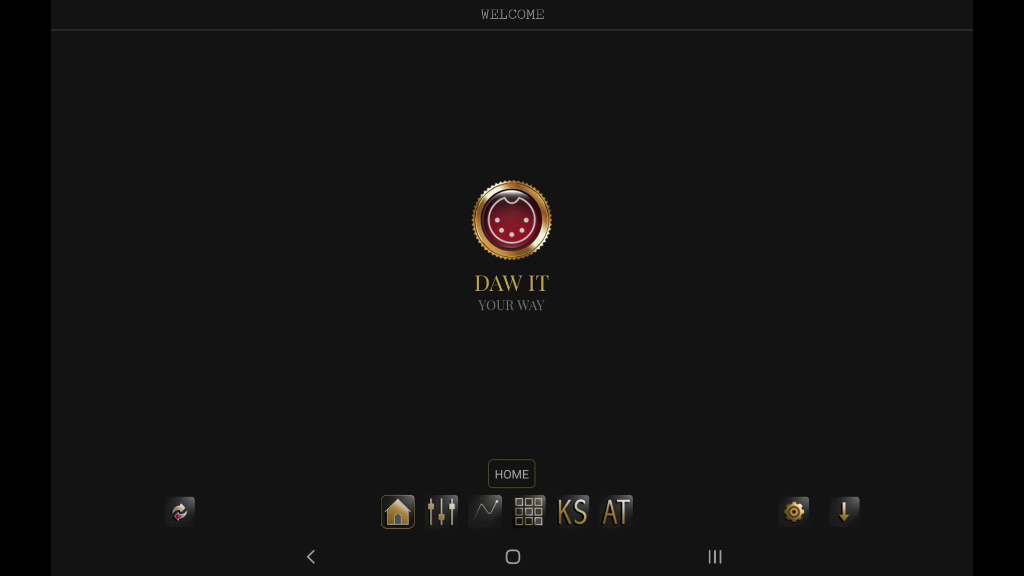
Keep DAWIT main as the Faders profile in profile settings and return home.
{"action": "left_click", "coordinate": [795, 512]}
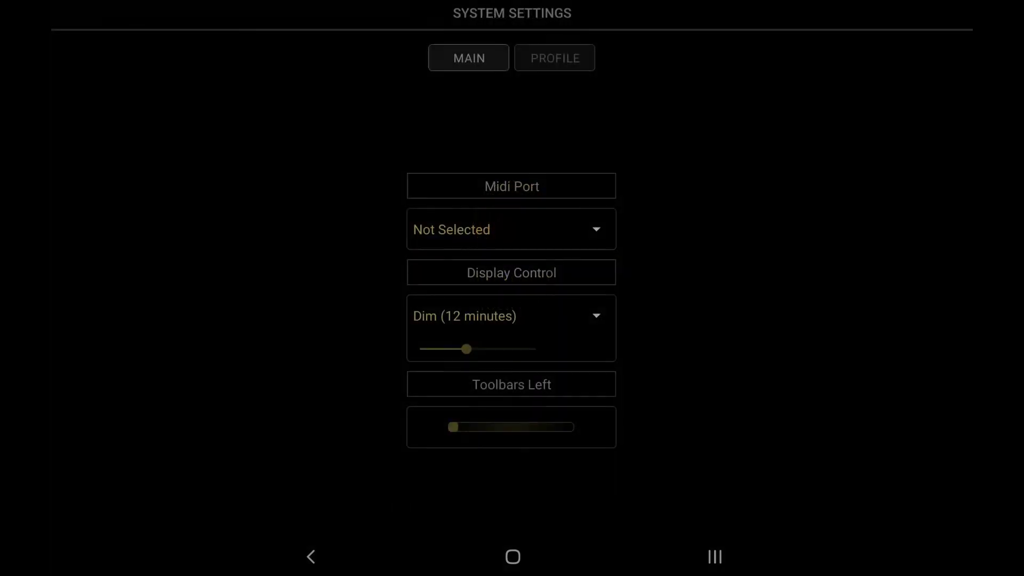
{"action": "left_click", "coordinate": [554, 58]}
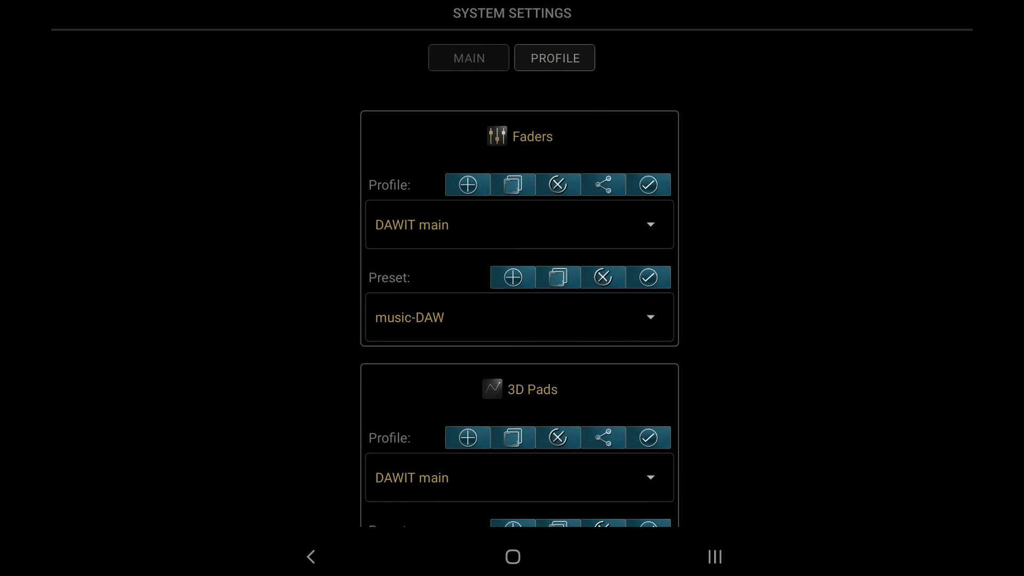
{"action": "scroll", "coordinate": [760, 200], "scroll_direction": "down", "scroll_amount": 7}
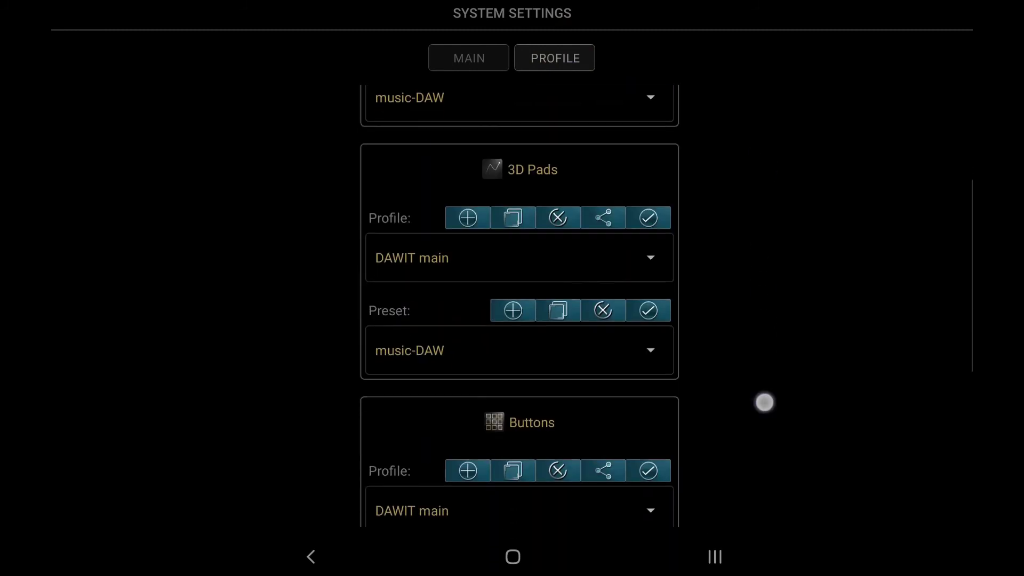
{"action": "scroll", "coordinate": [760, 384], "scroll_direction": "up", "scroll_amount": 6}
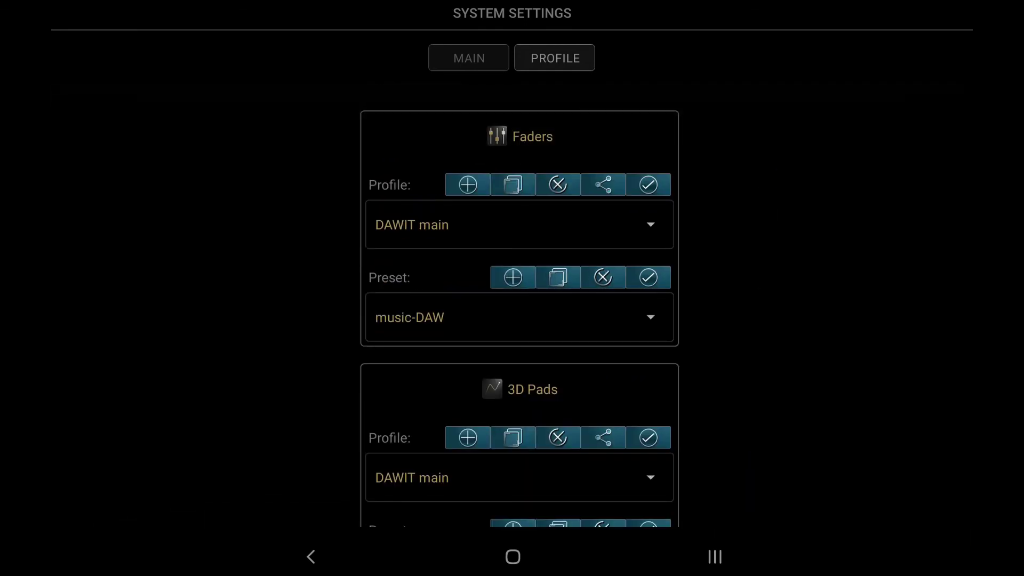
{"action": "scroll", "coordinate": [765, 120], "scroll_direction": "down", "scroll_amount": 5}
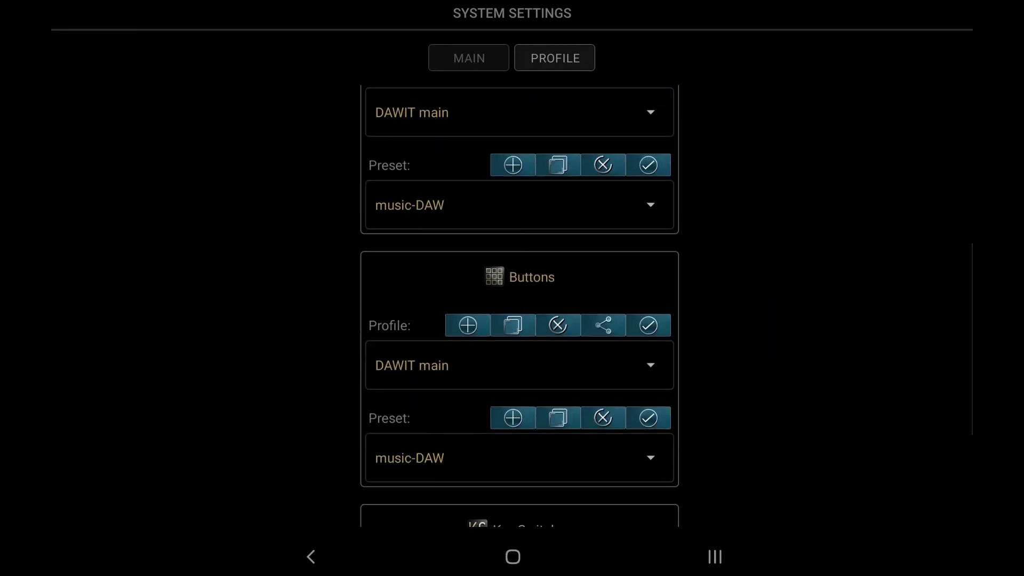
{"action": "scroll", "coordinate": [753, 120], "scroll_direction": "down", "scroll_amount": 3}
{"action": "scroll", "coordinate": [755, 240], "scroll_direction": "up", "scroll_amount": 6}
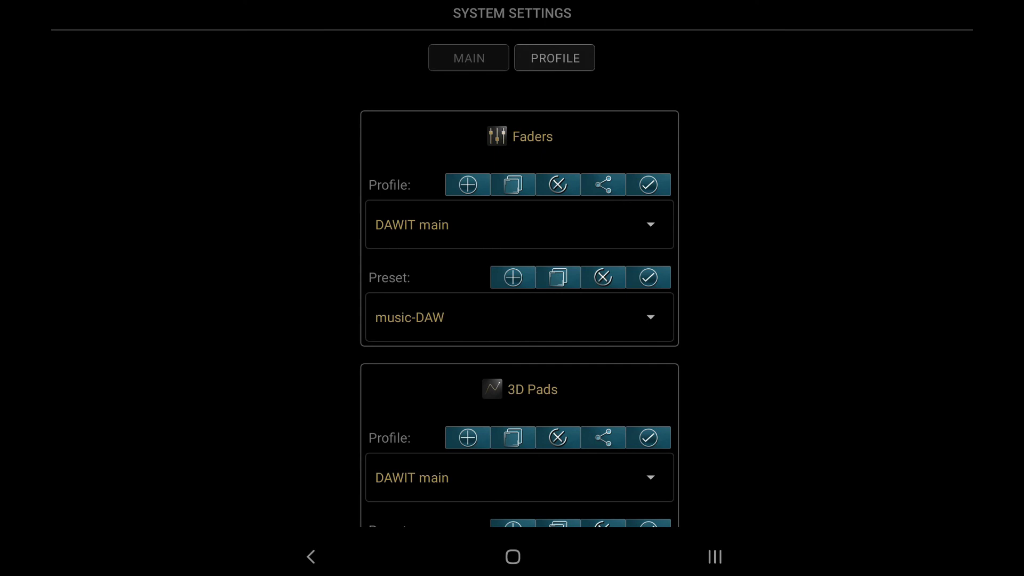
{"action": "left_click", "coordinate": [651, 224]}
{"action": "left_click", "coordinate": [479, 255]}
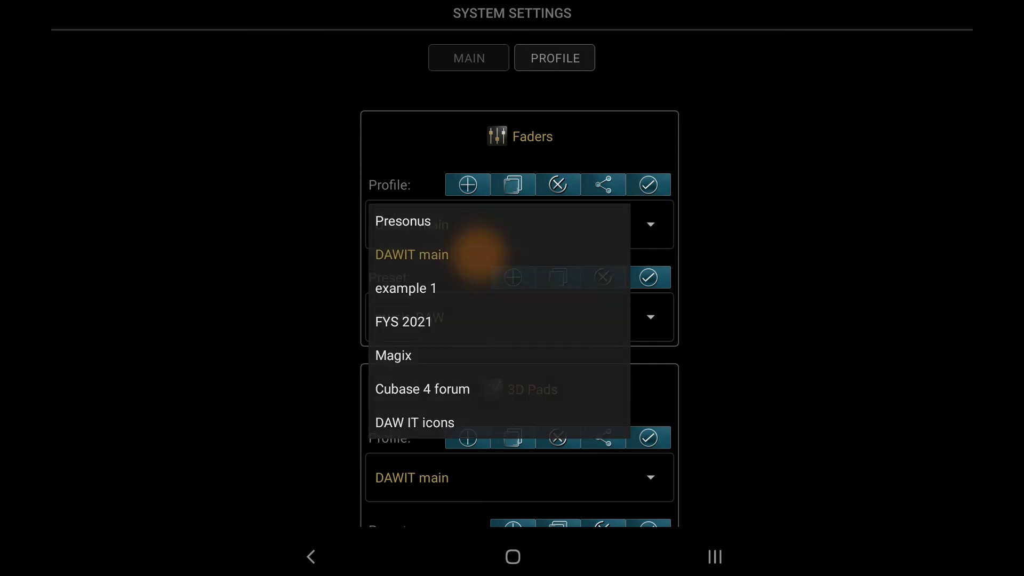
{"action": "left_click", "coordinate": [651, 317]}
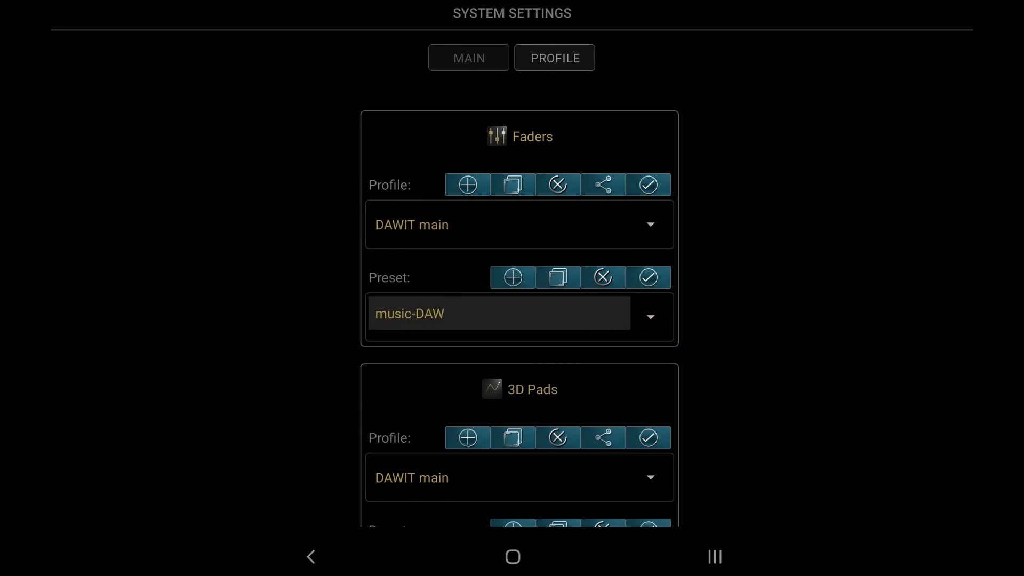
{"action": "left_click", "coordinate": [514, 317]}
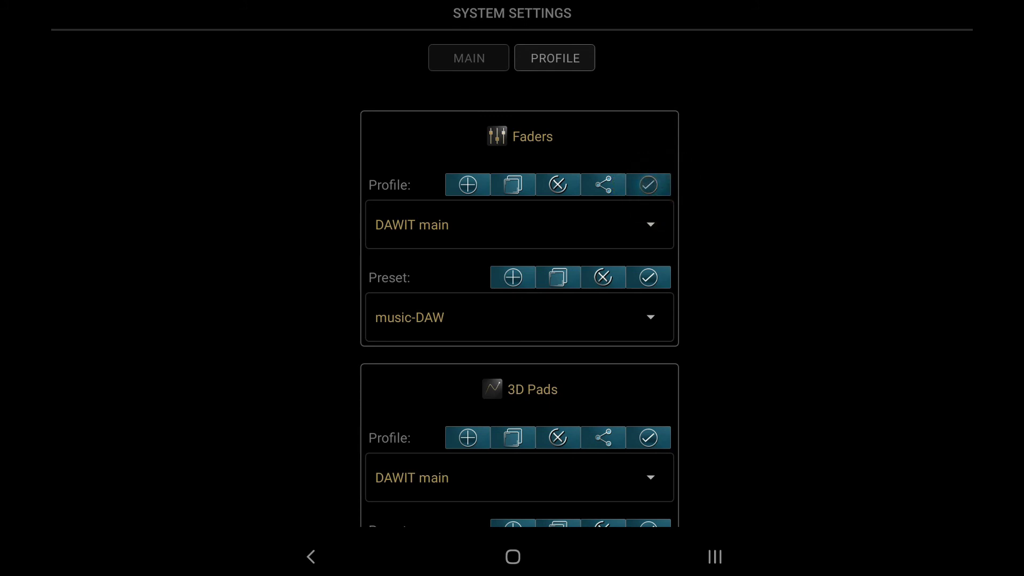
{"action": "mouse_move", "coordinate": [757, 448]}
{"action": "left_mouse_down"}
{"action": "mouse_move", "coordinate": [764, 142]}
{"action": "mouse_move", "coordinate": [763, 400]}
{"action": "left_mouse_up"}
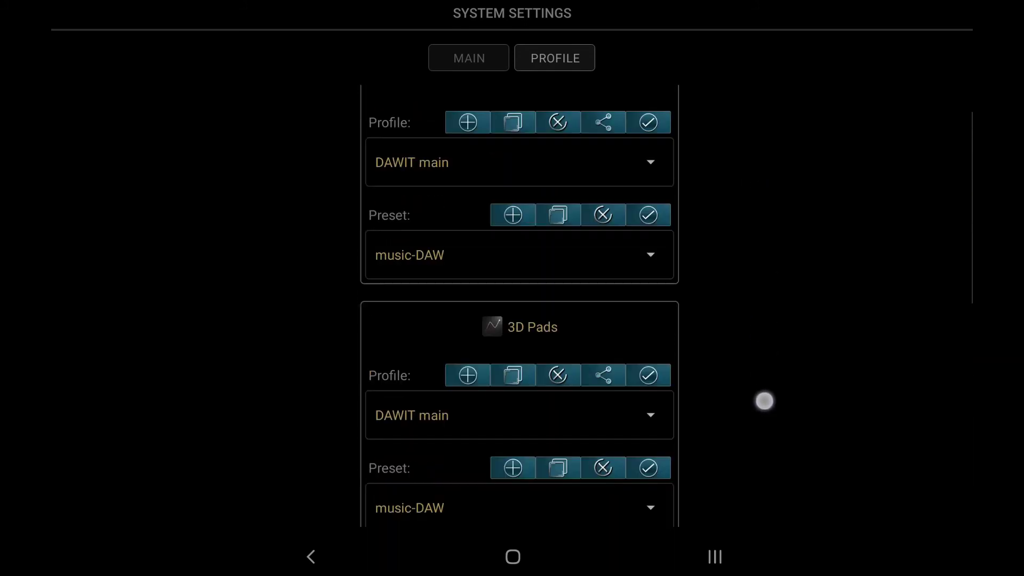
{"action": "left_click", "coordinate": [312, 557]}
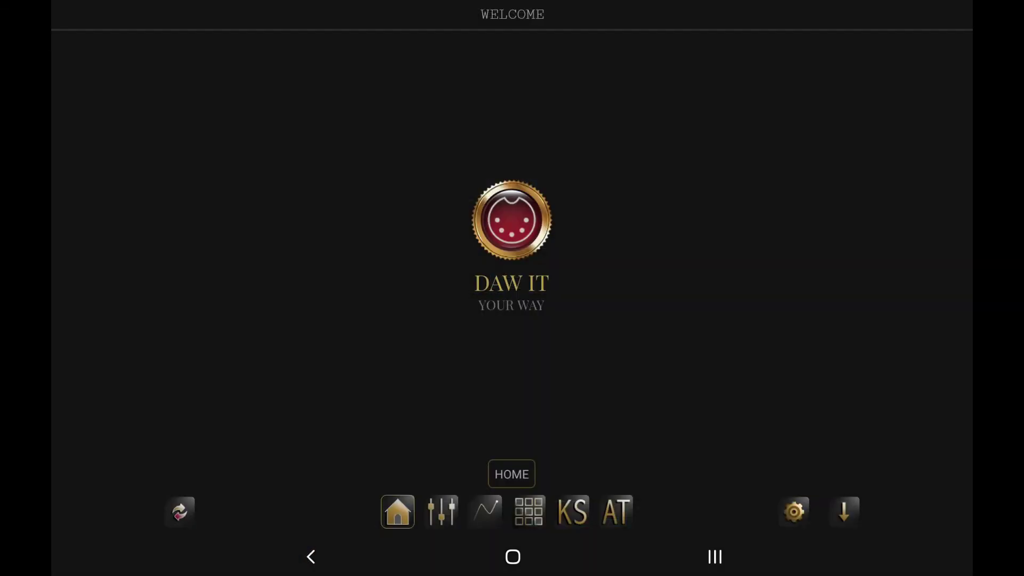
Raise channel 1 fader to 68, then view pads, buttons and key switches before home.
{"action": "left_click", "coordinate": [441, 510]}
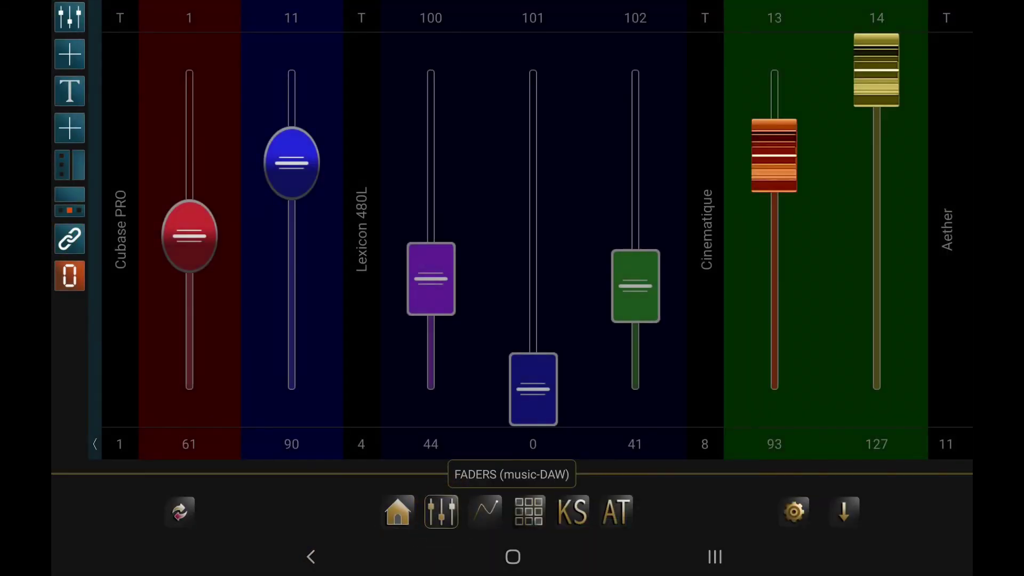
{"action": "mouse_move", "coordinate": [240, 474]}
{"action": "left_mouse_down"}
{"action": "mouse_move", "coordinate": [793, 474]}
{"action": "mouse_move", "coordinate": [152, 473]}
{"action": "left_mouse_up"}
{"action": "mouse_move", "coordinate": [198, 257]}
{"action": "left_mouse_down"}
{"action": "mouse_move", "coordinate": [187, 307]}
{"action": "mouse_move", "coordinate": [192, 220]}
{"action": "left_mouse_up"}
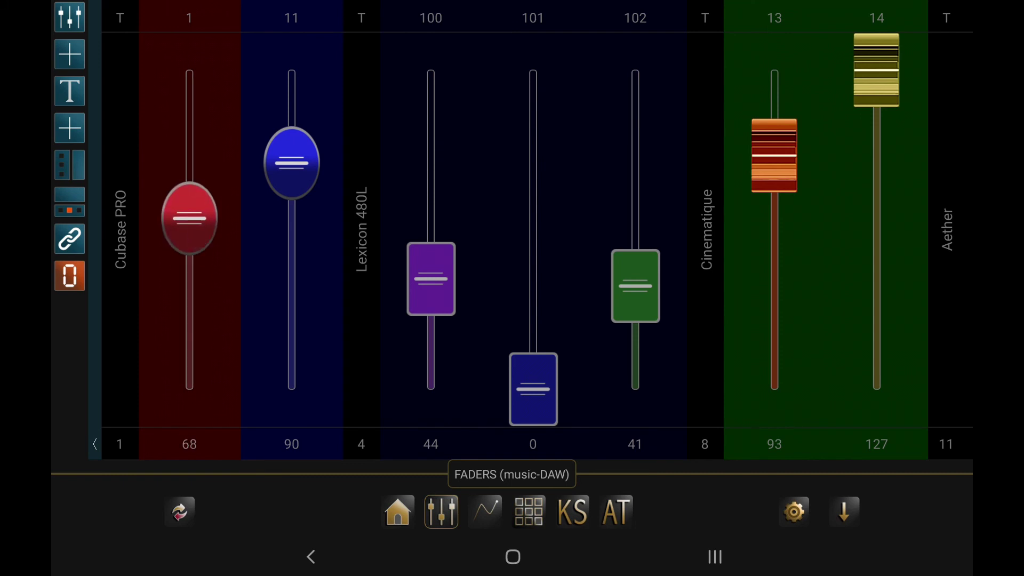
{"action": "mouse_move", "coordinate": [372, 475]}
{"action": "left_mouse_down"}
{"action": "mouse_move", "coordinate": [944, 478]}
{"action": "mouse_move", "coordinate": [334, 471]}
{"action": "left_mouse_up"}
{"action": "left_click", "coordinate": [485, 510]}
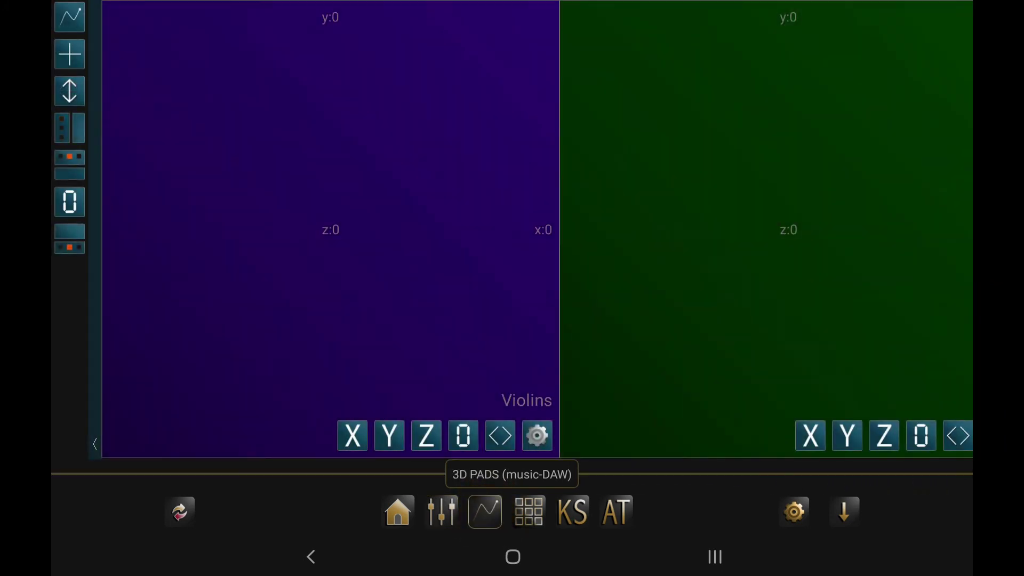
{"action": "mouse_move", "coordinate": [313, 468]}
{"action": "left_mouse_down"}
{"action": "mouse_move", "coordinate": [638, 480]}
{"action": "mouse_move", "coordinate": [924, 469]}
{"action": "mouse_move", "coordinate": [640, 448]}
{"action": "mouse_move", "coordinate": [251, 453]}
{"action": "mouse_move", "coordinate": [157, 472]}
{"action": "left_mouse_up"}
{"action": "left_click", "coordinate": [528, 508]}
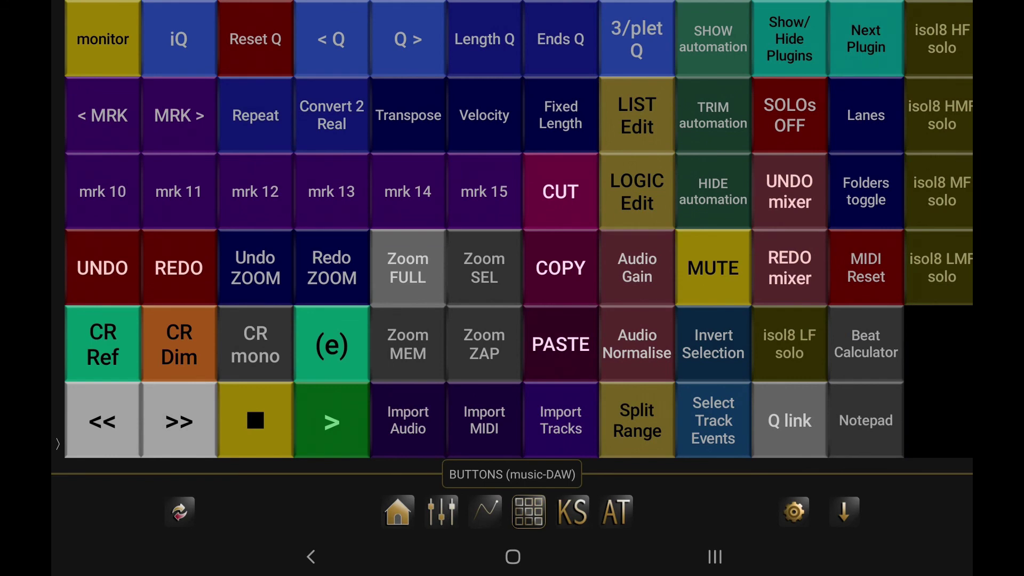
{"action": "left_click", "coordinate": [571, 511]}
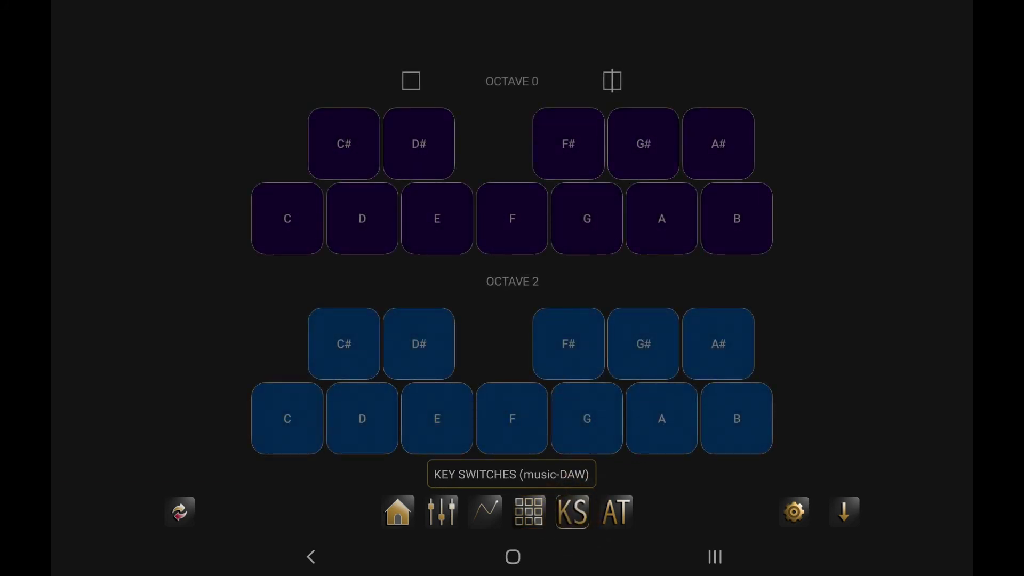
{"action": "left_click", "coordinate": [398, 511]}
Set the Faders profile to Presonus with the Studio One preset and confirm.
{"action": "left_click", "coordinate": [795, 511]}
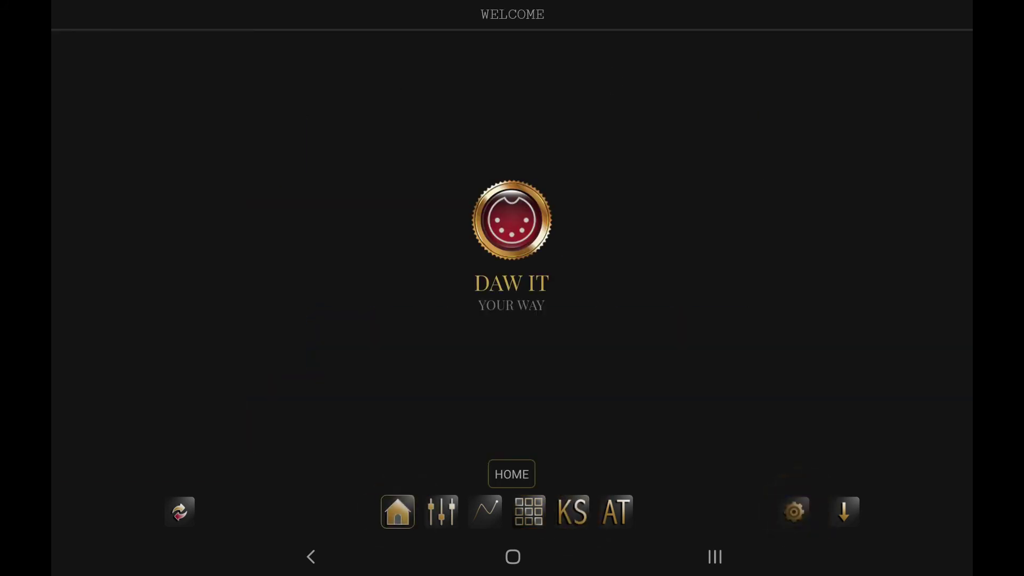
{"action": "left_click", "coordinate": [650, 224]}
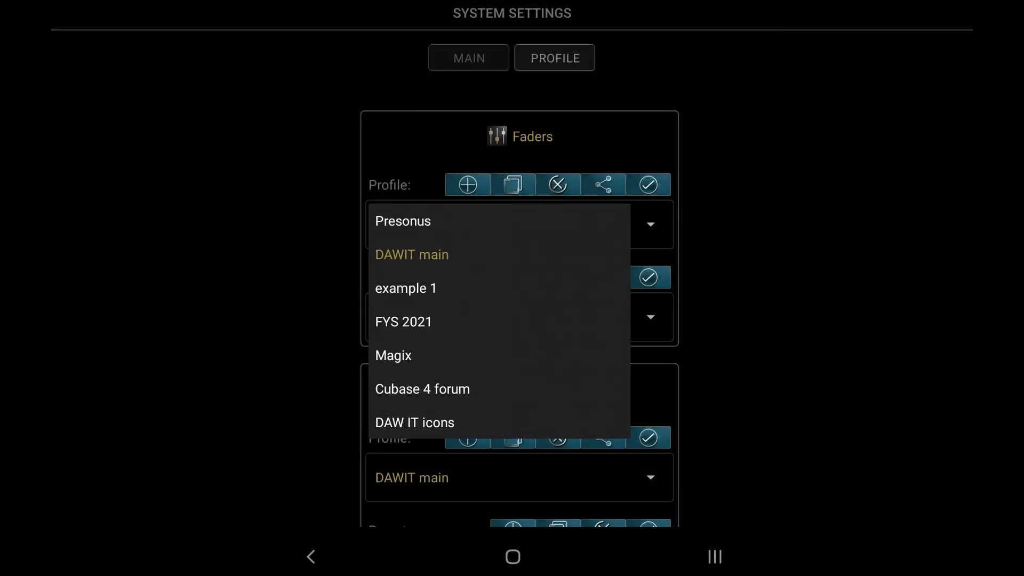
{"action": "left_click", "coordinate": [536, 221]}
{"action": "left_click", "coordinate": [651, 317]}
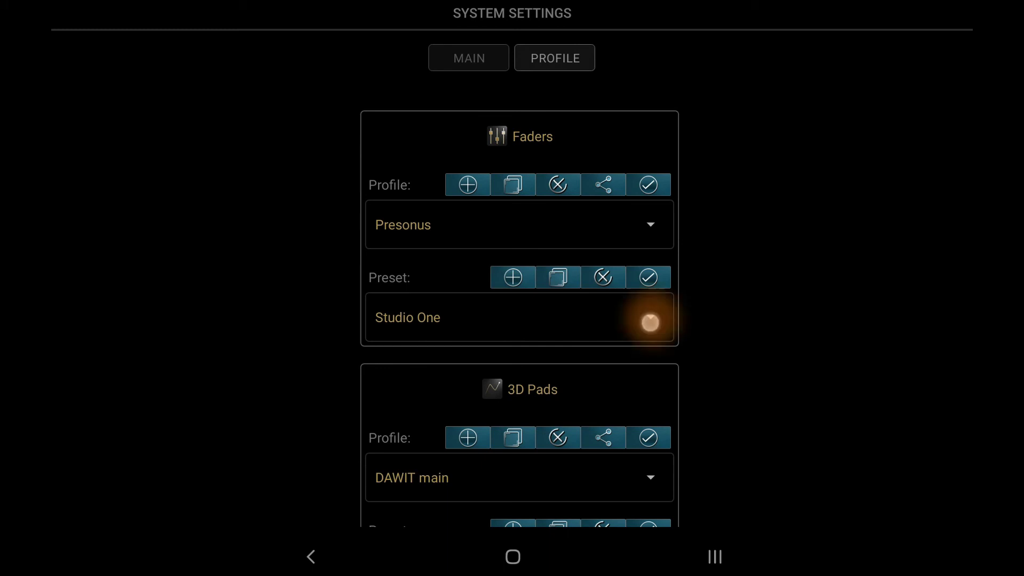
{"action": "left_click", "coordinate": [567, 313]}
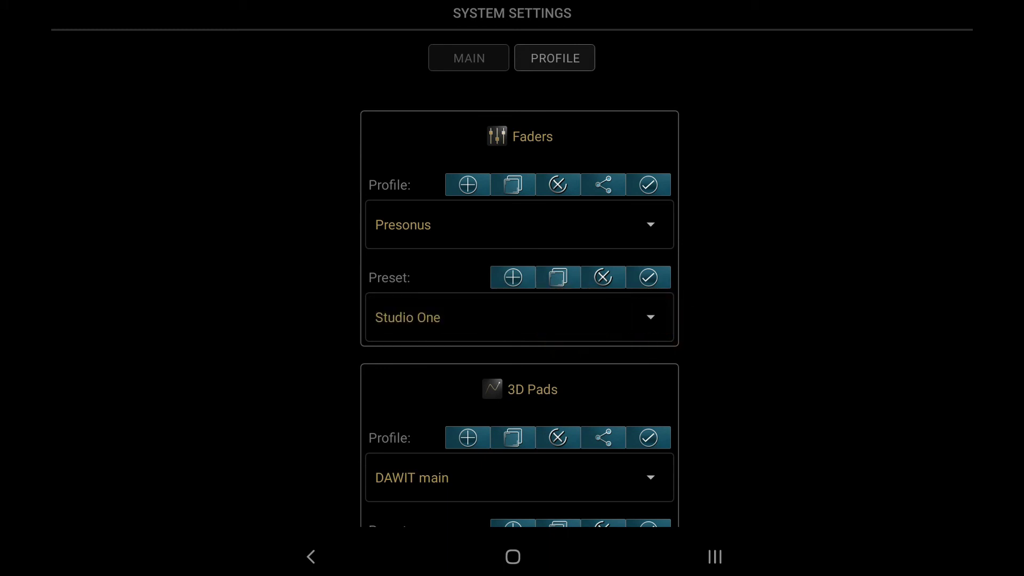
{"action": "left_click", "coordinate": [648, 277]}
{"action": "left_click", "coordinate": [310, 557]}
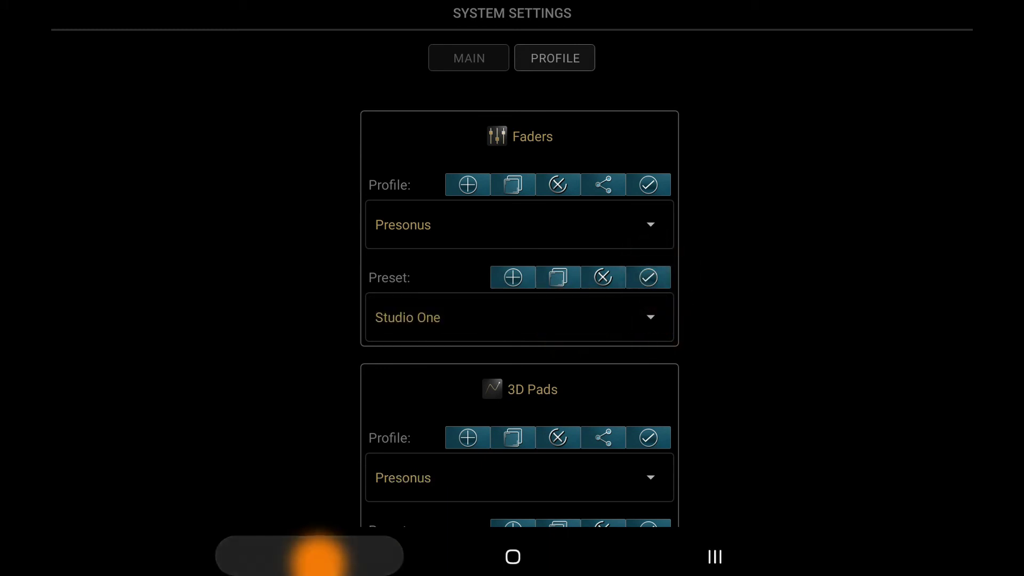
Nudge Studio One Master Volume to 83, preview pads, buttons and key switches, reopen settings.
{"action": "left_click", "coordinate": [442, 510]}
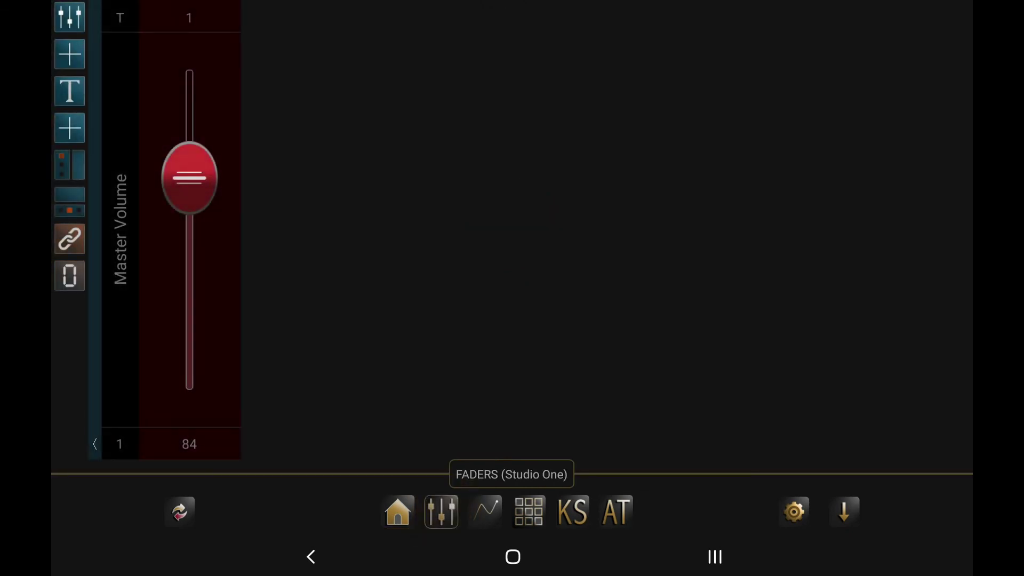
{"action": "mouse_move", "coordinate": [189, 178]}
{"action": "left_mouse_down"}
{"action": "mouse_move", "coordinate": [188, 251]}
{"action": "mouse_move", "coordinate": [189, 179]}
{"action": "left_mouse_up"}
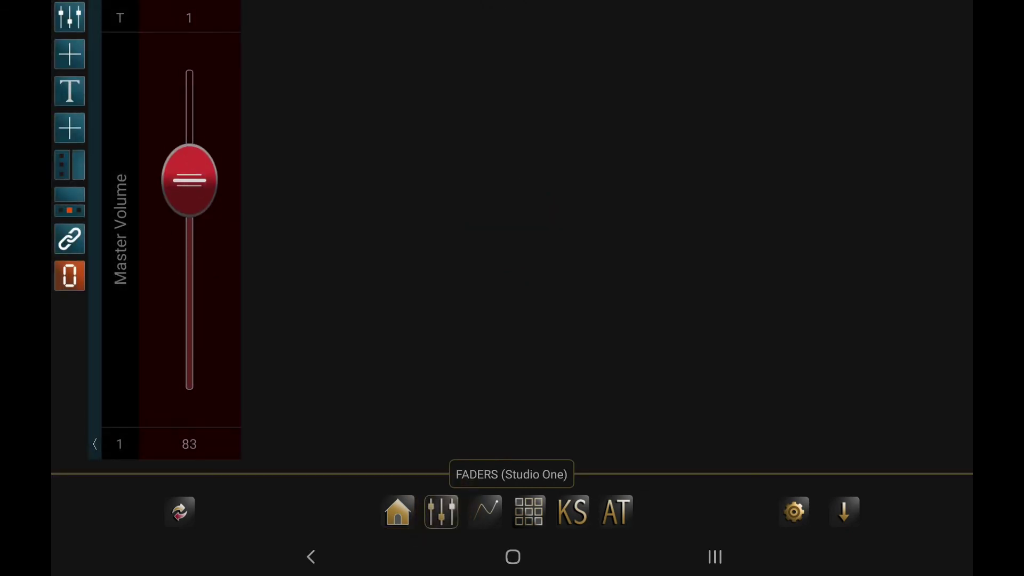
{"action": "left_click", "coordinate": [485, 510]}
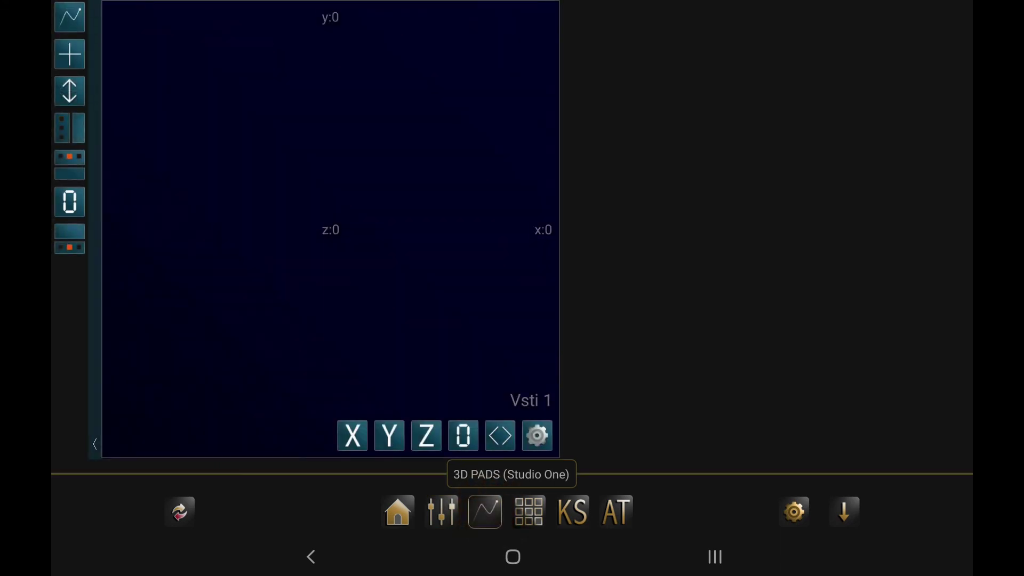
{"action": "left_click", "coordinate": [529, 510]}
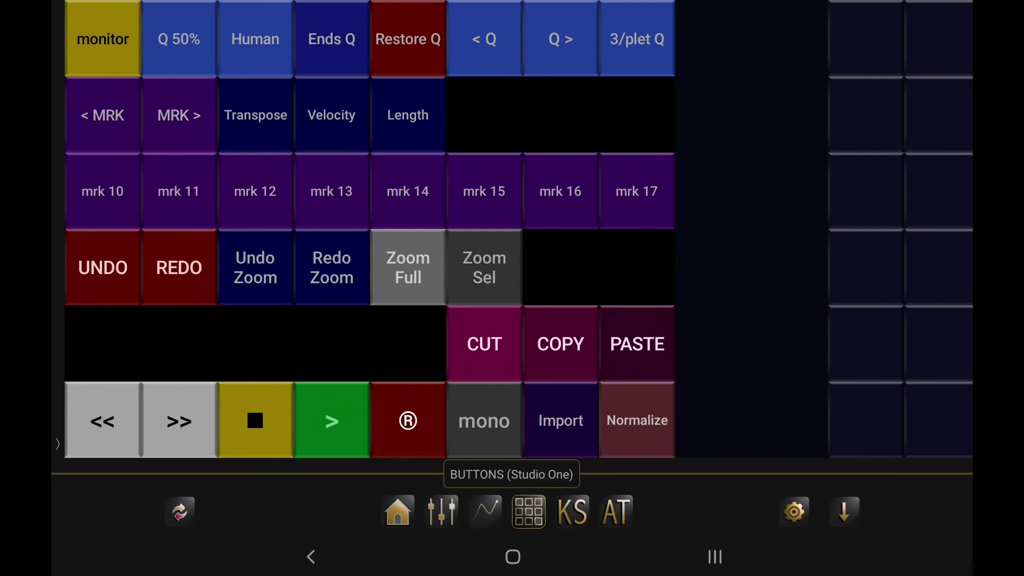
{"action": "left_click", "coordinate": [571, 511]}
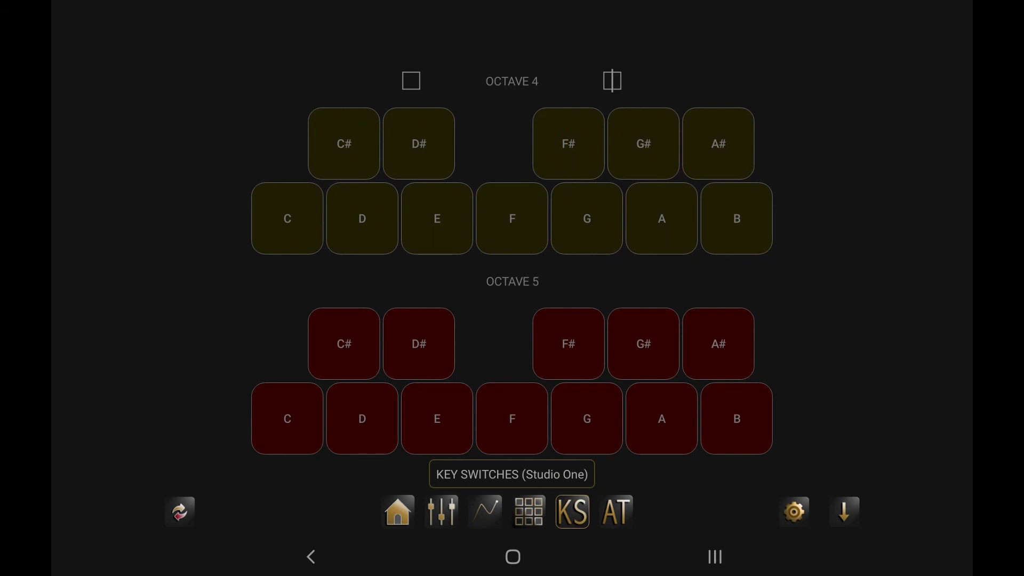
{"action": "left_click", "coordinate": [398, 510]}
{"action": "left_click", "coordinate": [795, 511]}
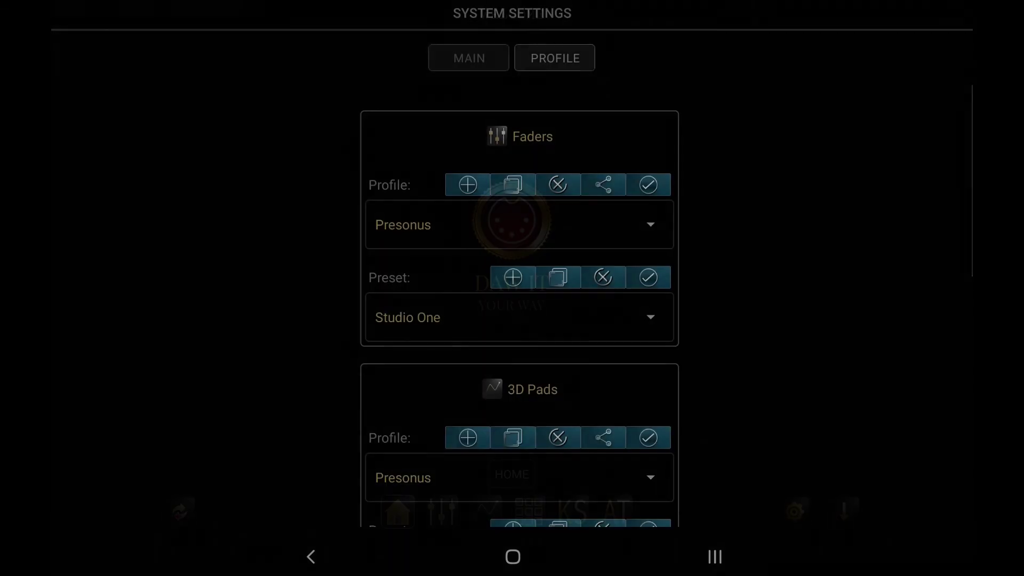
Choose the DAW IT icons profile and apply its music icons preset.
{"action": "left_click", "coordinate": [649, 225]}
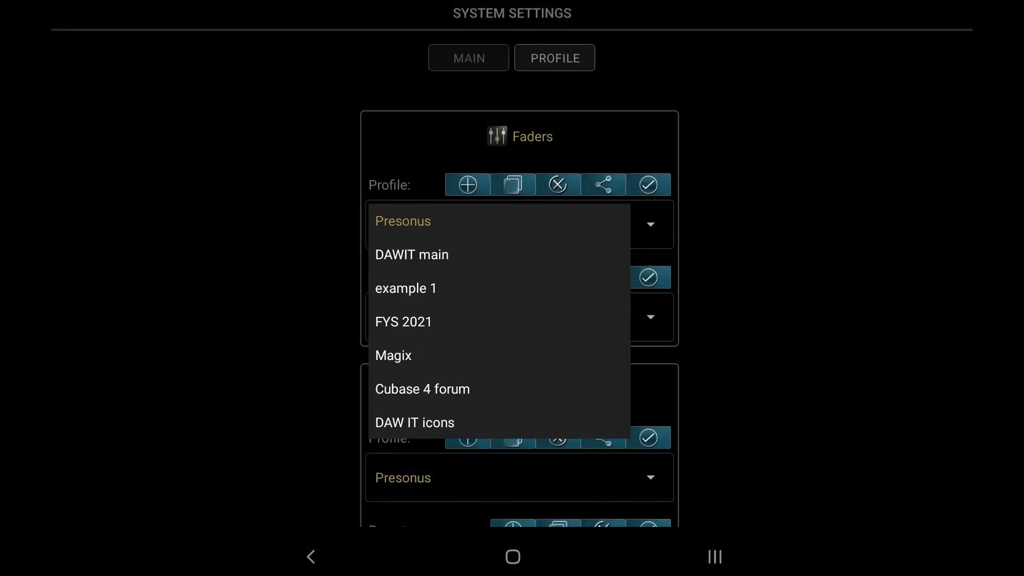
{"action": "left_click", "coordinate": [469, 423]}
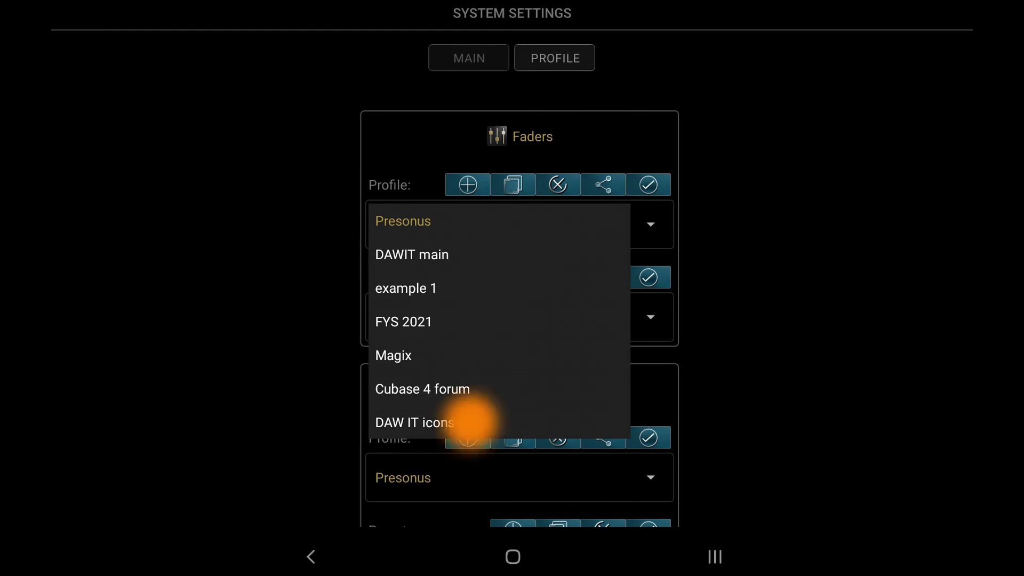
{"action": "left_click", "coordinate": [651, 316]}
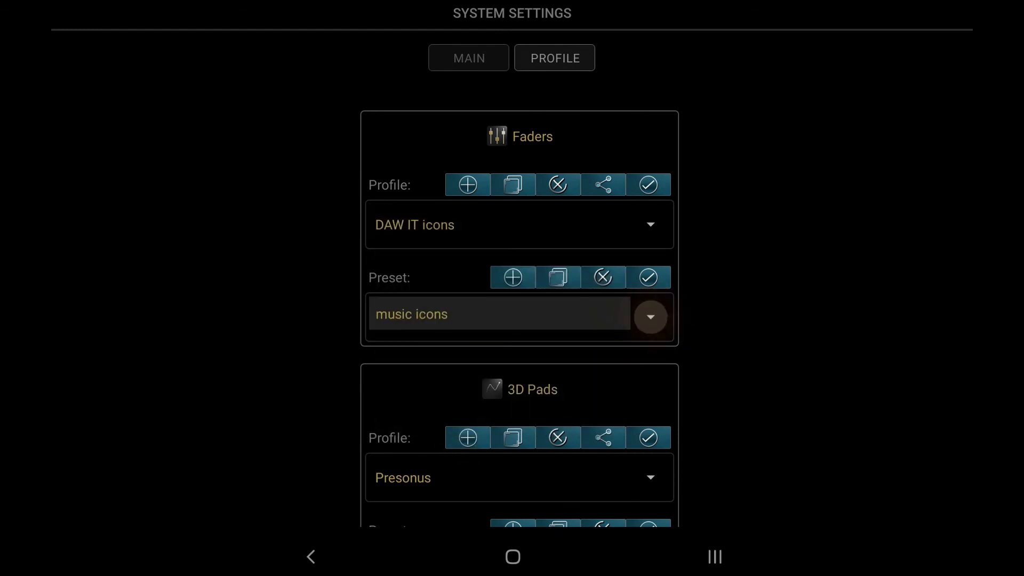
{"action": "left_click", "coordinate": [648, 277]}
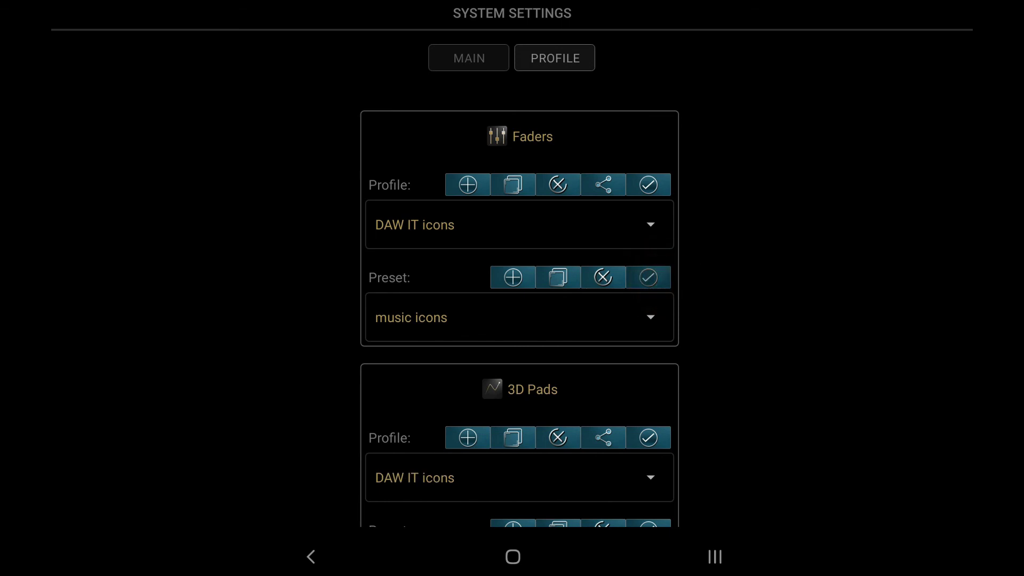
{"action": "left_click", "coordinate": [311, 555]}
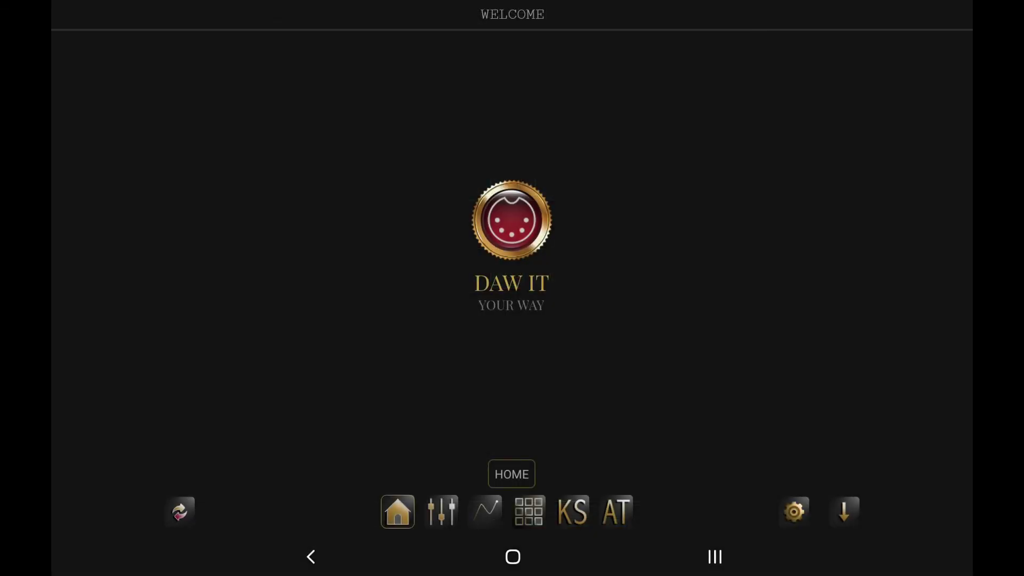
Preview the music icons faders, 3D pads, buttons and key switches, then go home.
{"action": "left_click", "coordinate": [440, 511]}
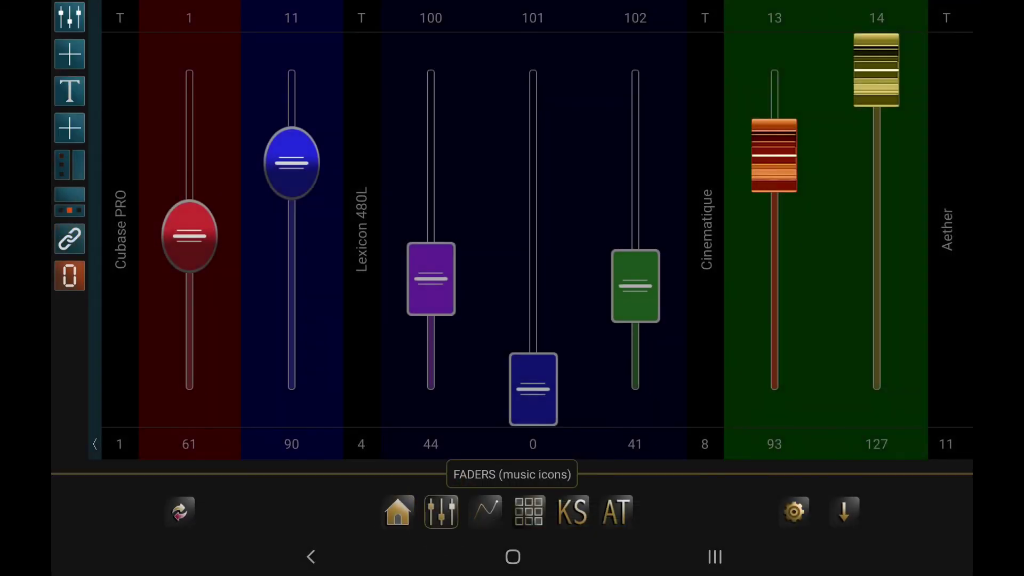
{"action": "left_click", "coordinate": [486, 511]}
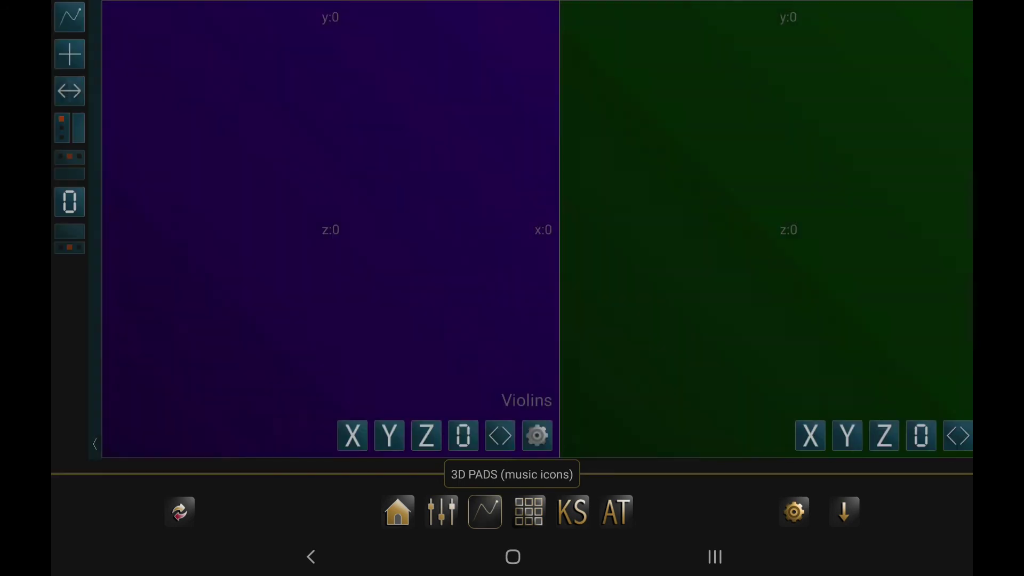
{"action": "left_click", "coordinate": [529, 511]}
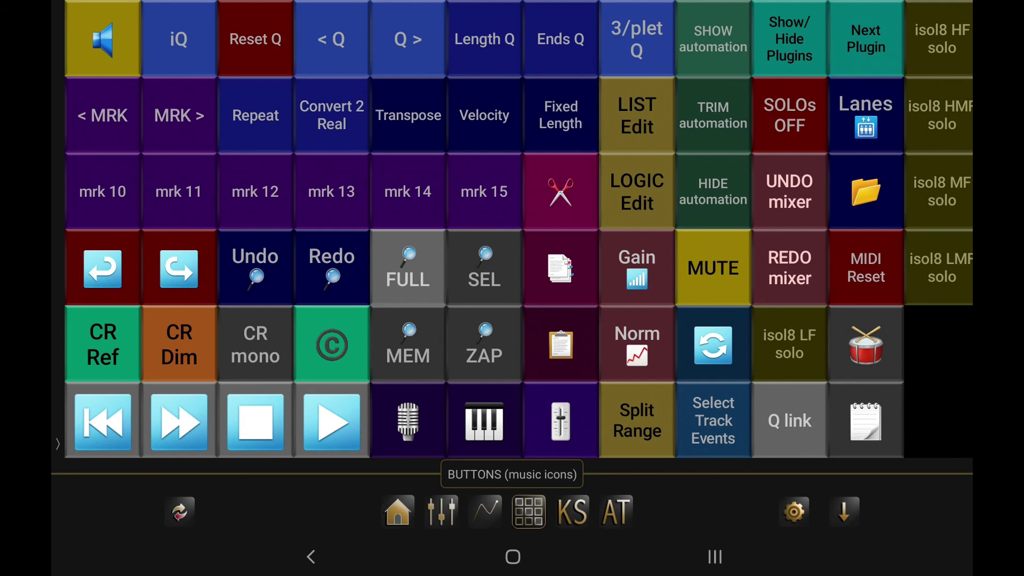
{"action": "left_click", "coordinate": [572, 512]}
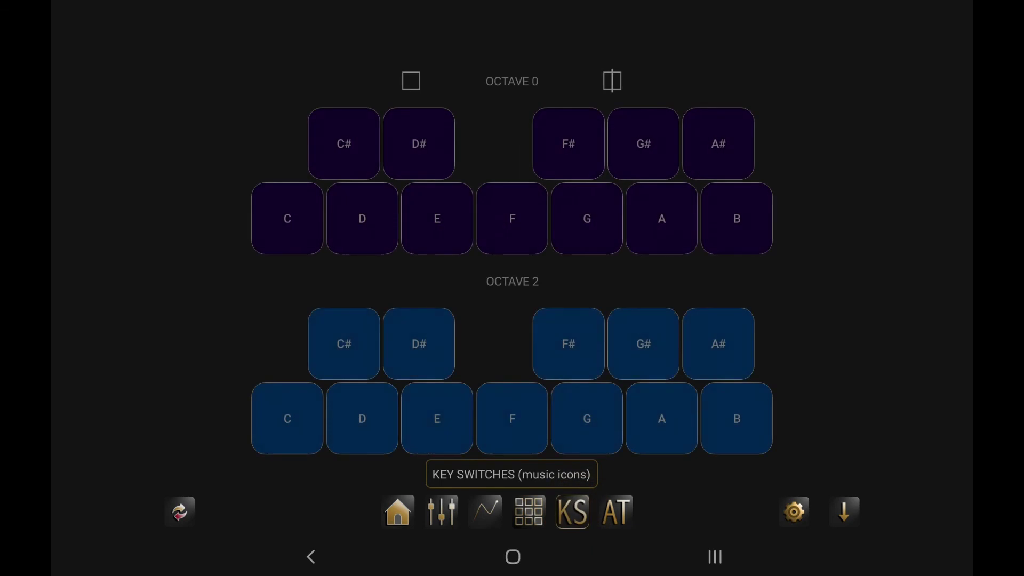
{"action": "left_click", "coordinate": [397, 511]}
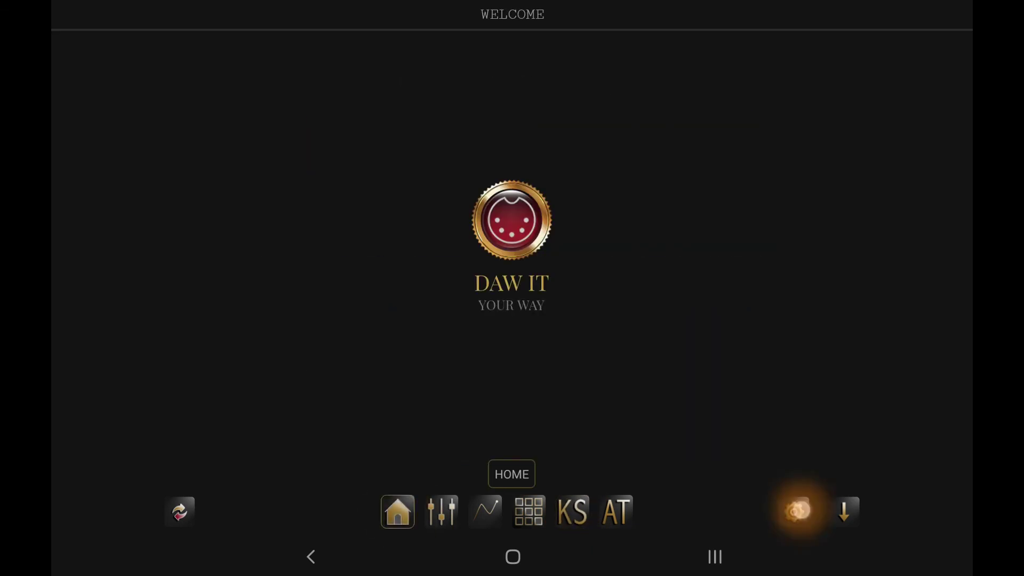
Apply the example 1 profile with its test 1 preset.
{"action": "left_click", "coordinate": [794, 511]}
{"action": "left_click", "coordinate": [650, 224]}
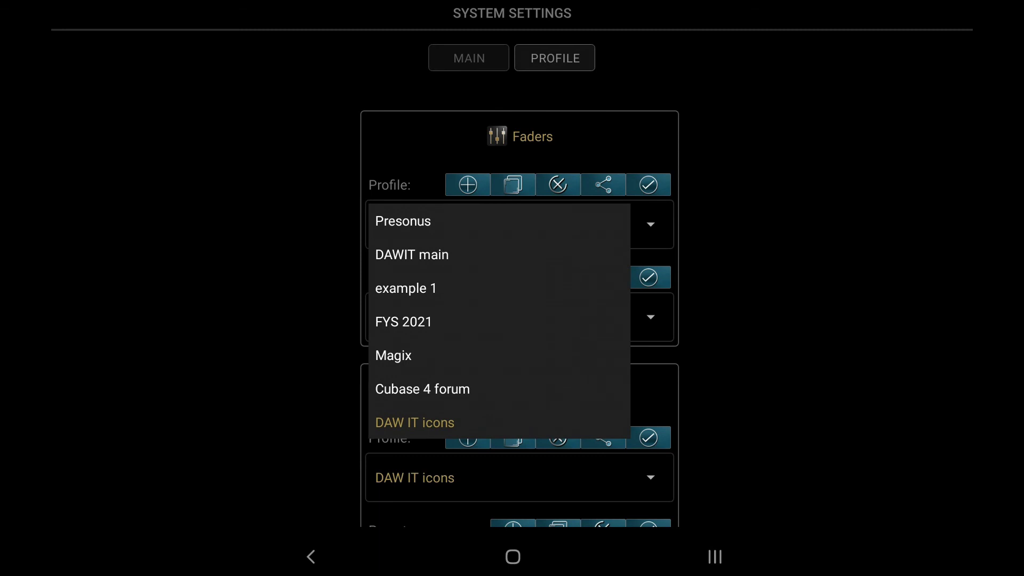
{"action": "left_click", "coordinate": [525, 282]}
{"action": "left_click", "coordinate": [648, 316]}
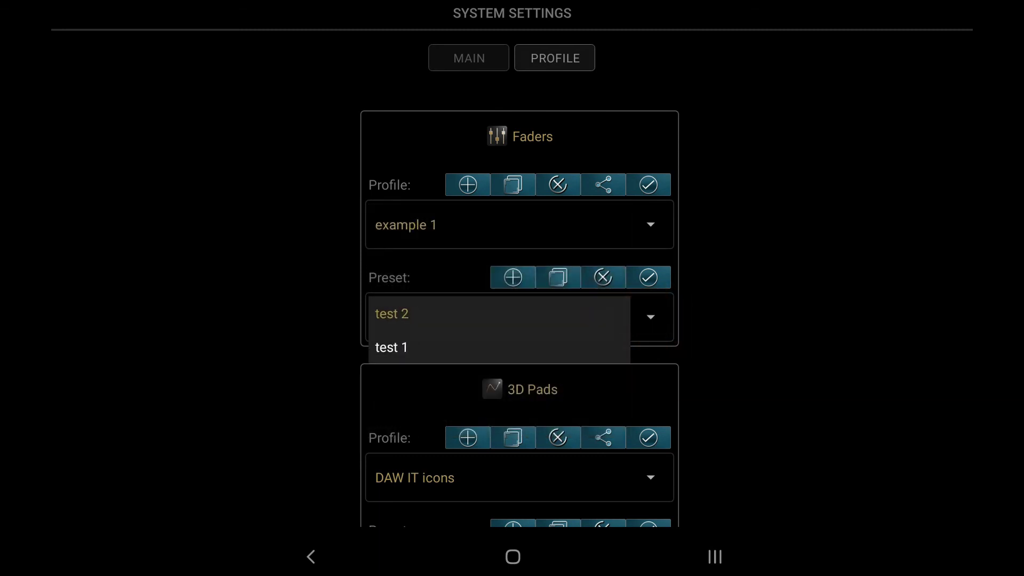
{"action": "left_click", "coordinate": [545, 346]}
{"action": "left_click", "coordinate": [652, 278]}
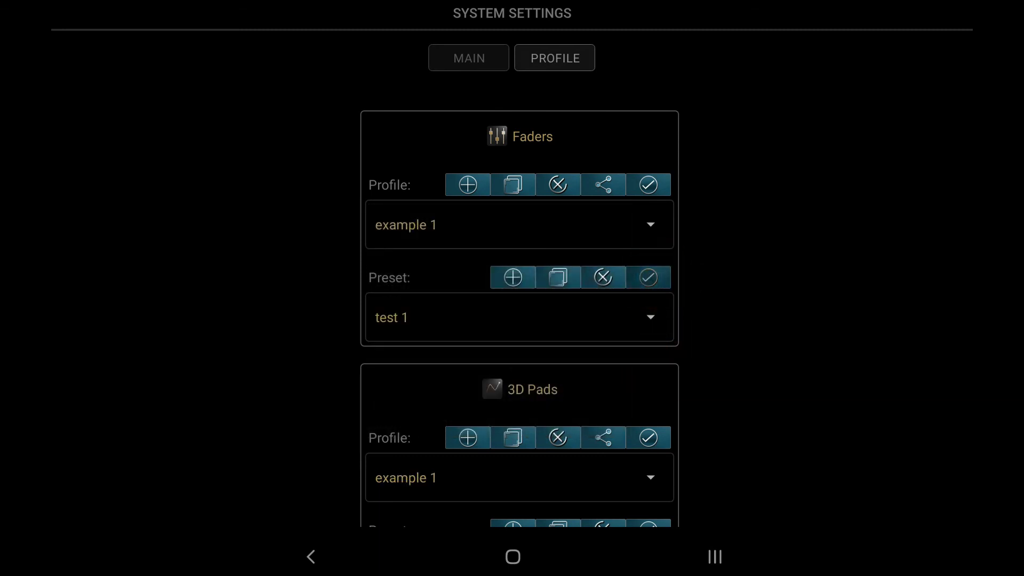
{"action": "left_click", "coordinate": [311, 556]}
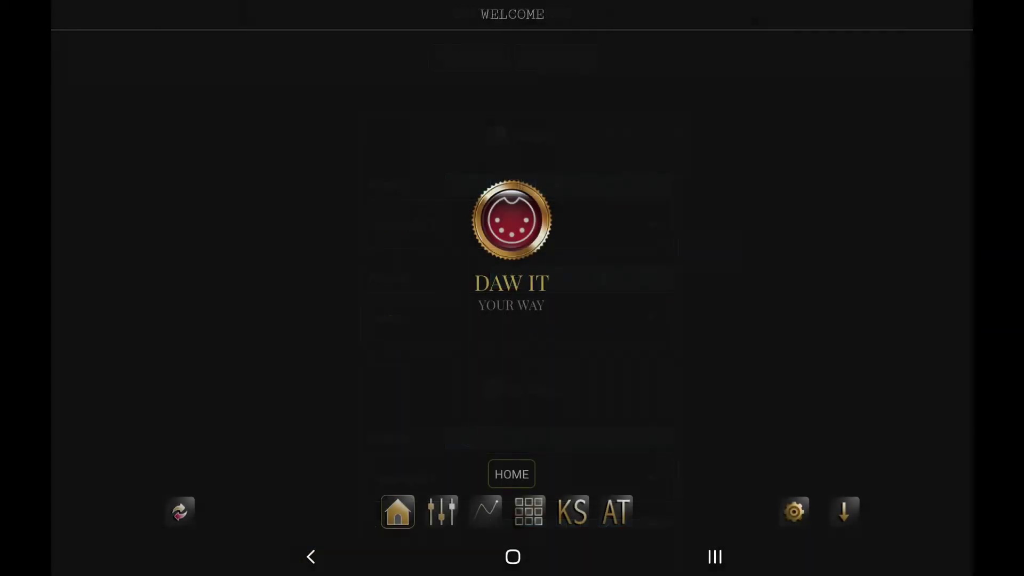
Preview the test 1 faders, 3D pads and buttons grid.
{"action": "left_click", "coordinate": [441, 511]}
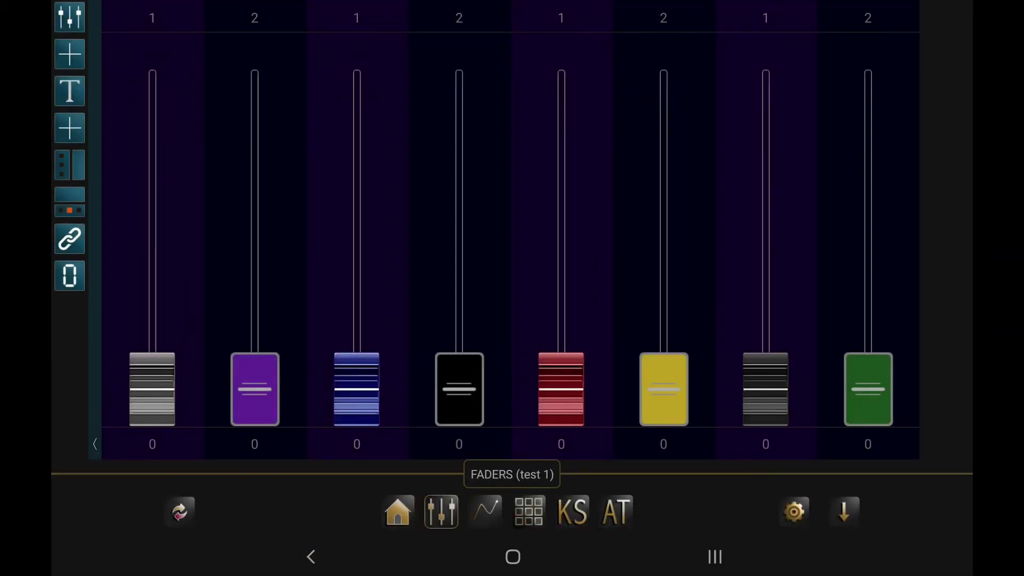
{"action": "left_click", "coordinate": [485, 511]}
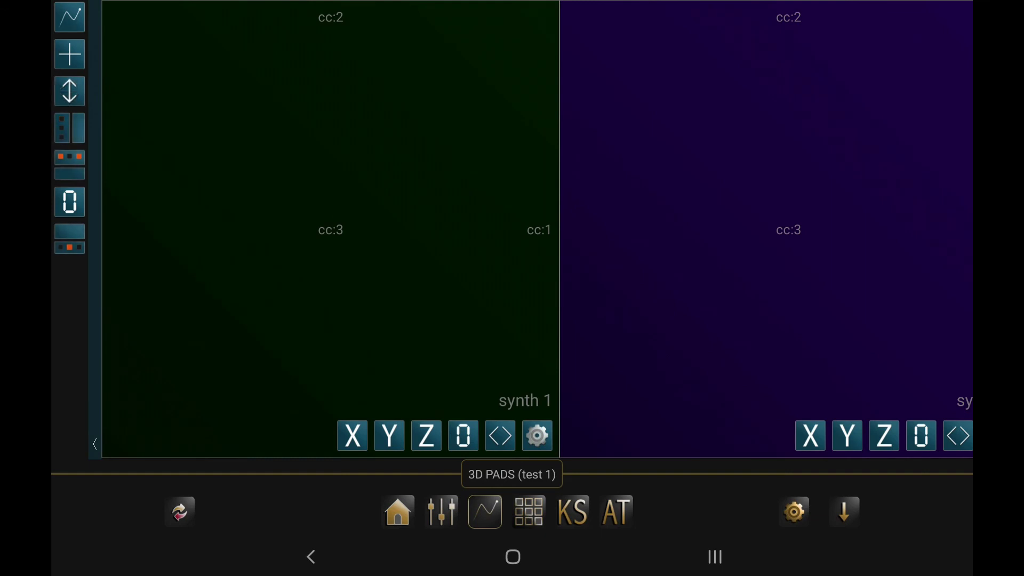
{"action": "left_click", "coordinate": [528, 510]}
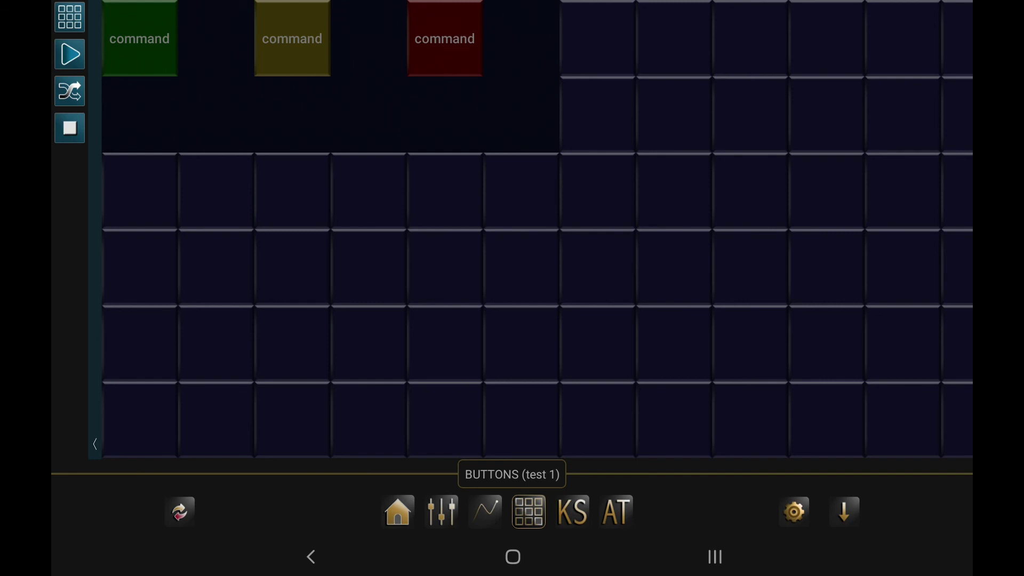
Switch the preset to test 2, apply it and return to the buttons view.
{"action": "left_click", "coordinate": [794, 511]}
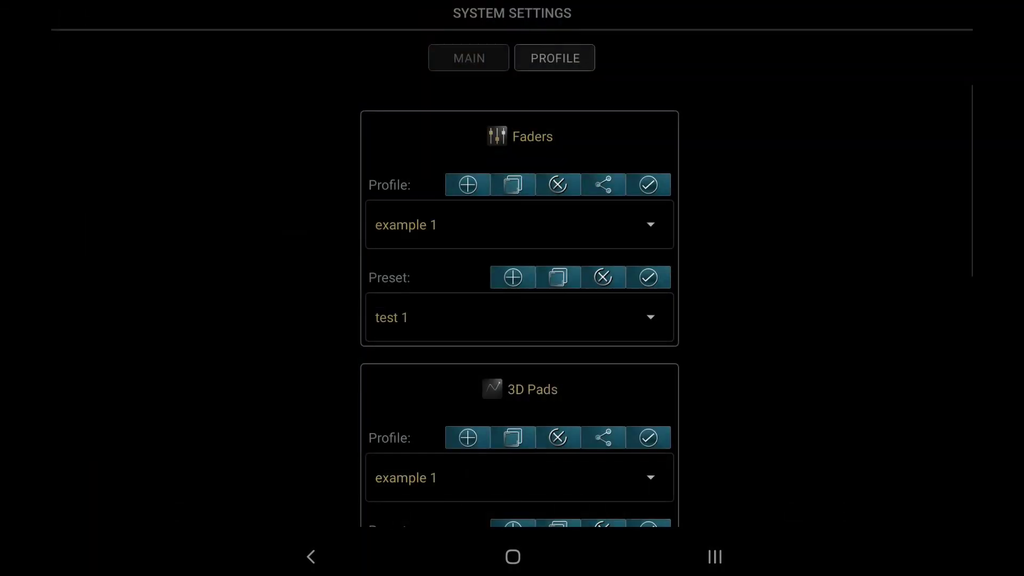
{"action": "left_click", "coordinate": [651, 317]}
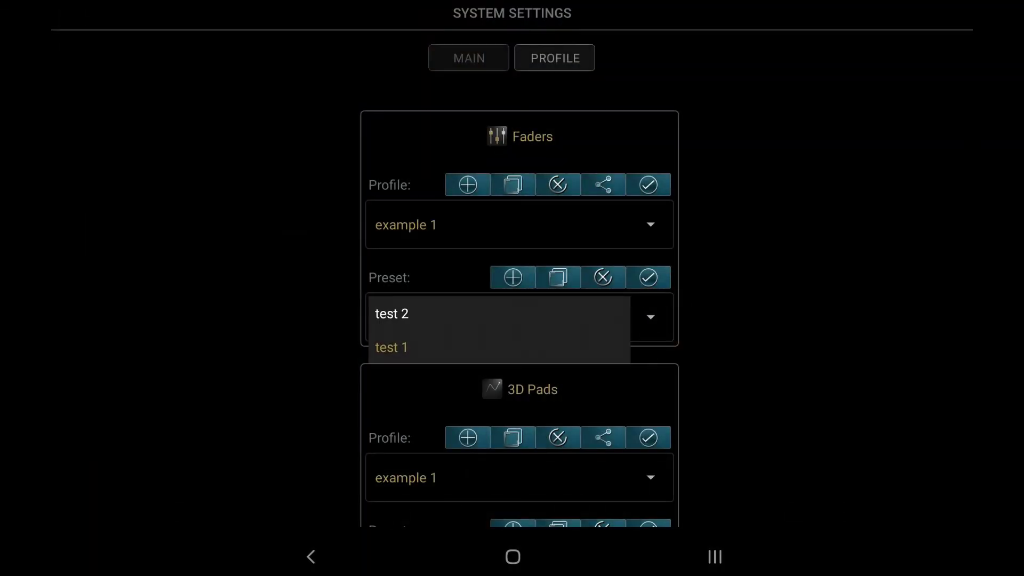
{"action": "left_click", "coordinate": [559, 314]}
{"action": "left_click", "coordinate": [662, 277]}
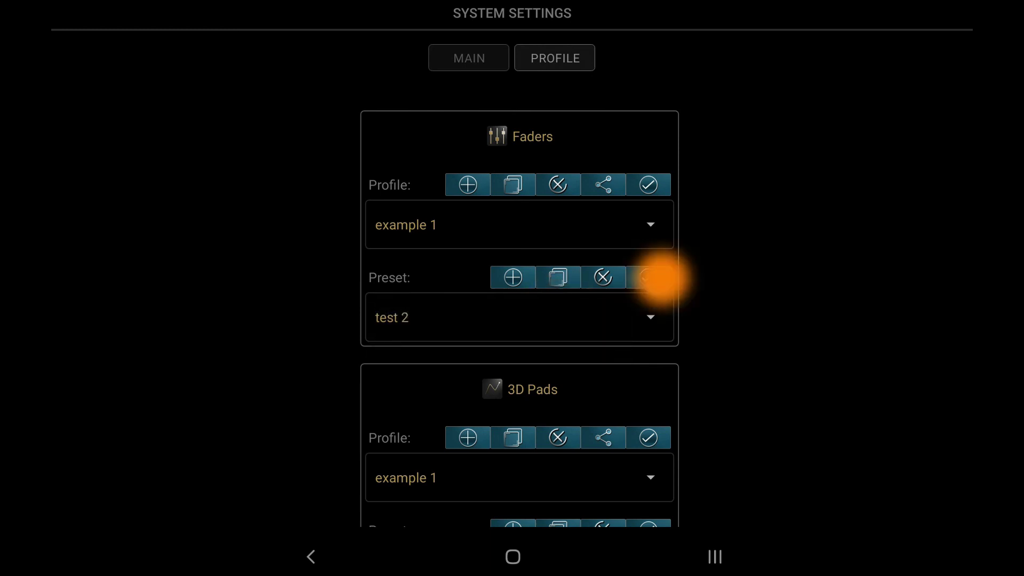
{"action": "left_click", "coordinate": [311, 556]}
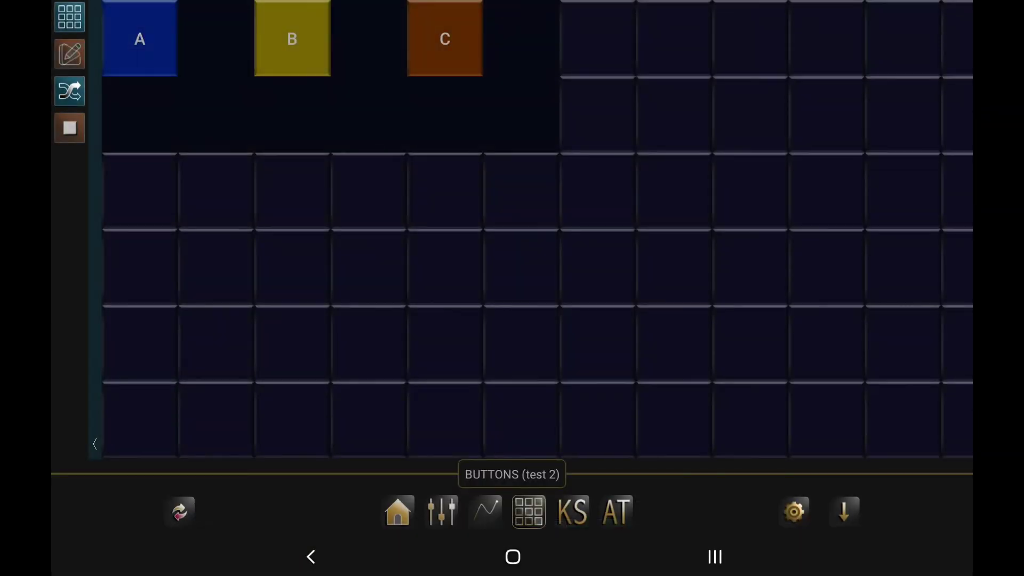
Preview the test 2 3D pads and faders, then reopen profile settings from home.
{"action": "left_click", "coordinate": [485, 510]}
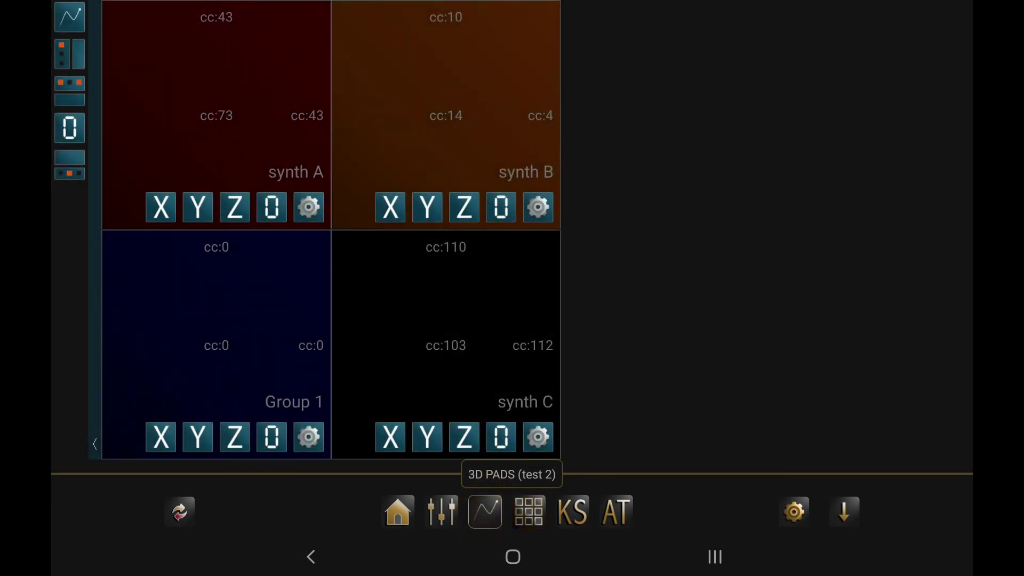
{"action": "left_click", "coordinate": [441, 510]}
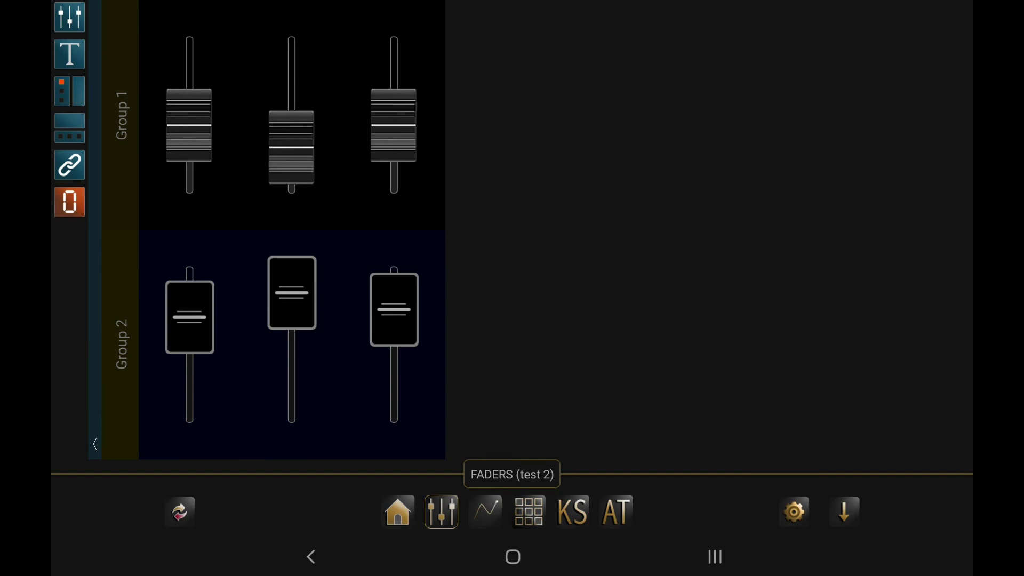
{"action": "left_click", "coordinate": [398, 511]}
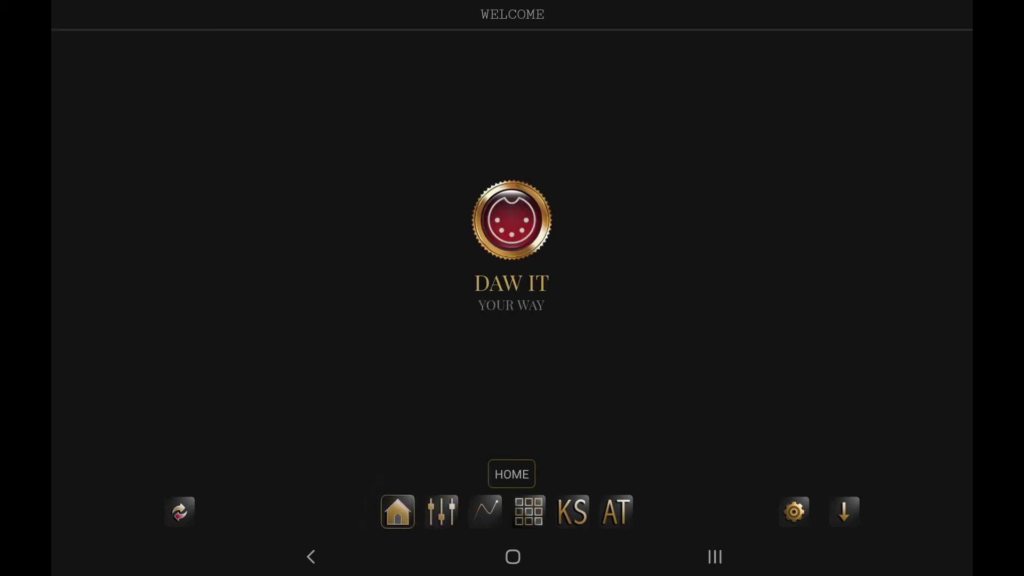
{"action": "left_click", "coordinate": [795, 511]}
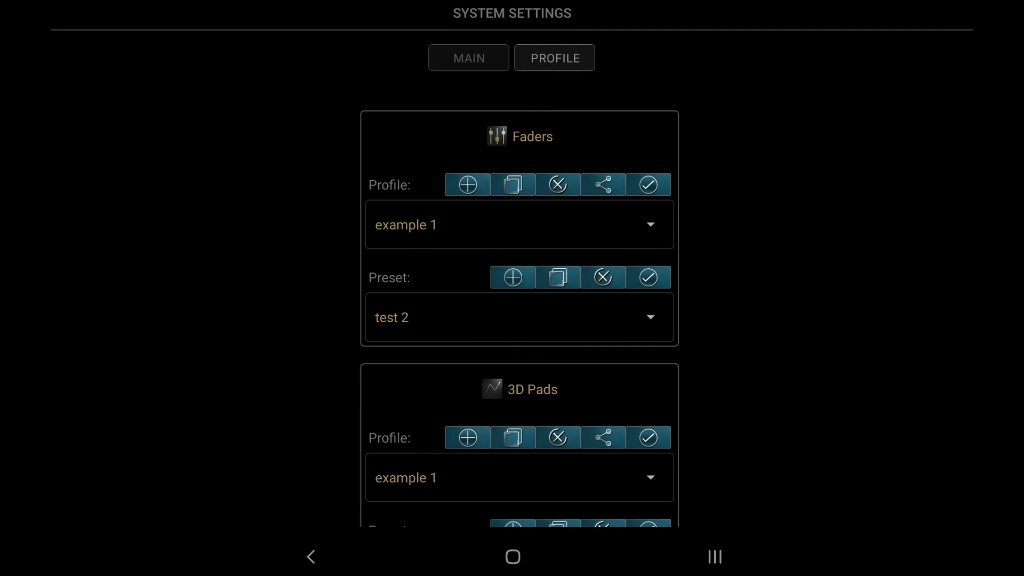
Set the 3D Pads profile to FYS 2021 and Buttons to DAW IT icons.
{"action": "left_click_drag", "start_coordinate": [763, 360], "coordinate": [758, 154]}
{"action": "left_click", "coordinate": [650, 242]}
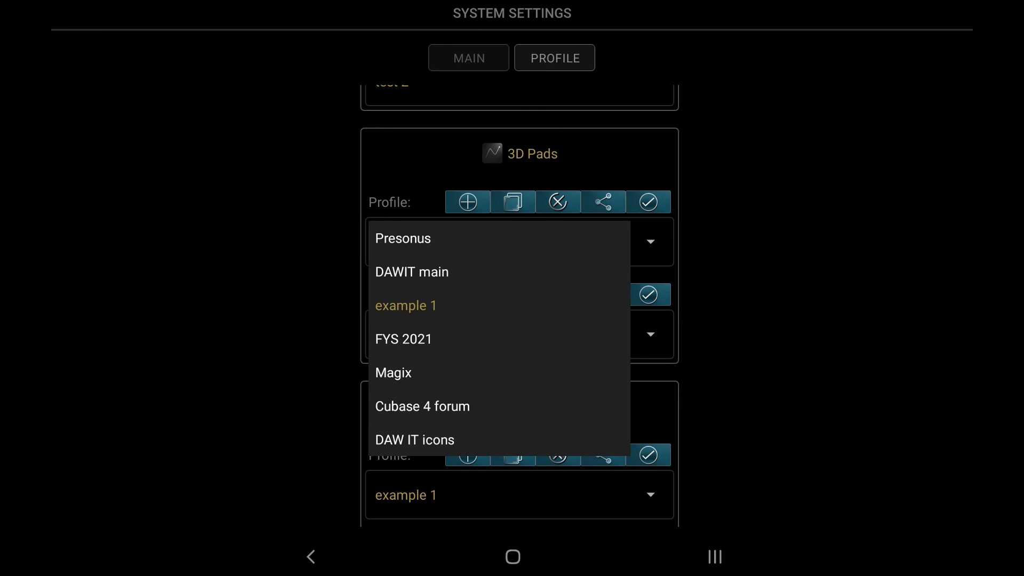
{"action": "left_click", "coordinate": [472, 340]}
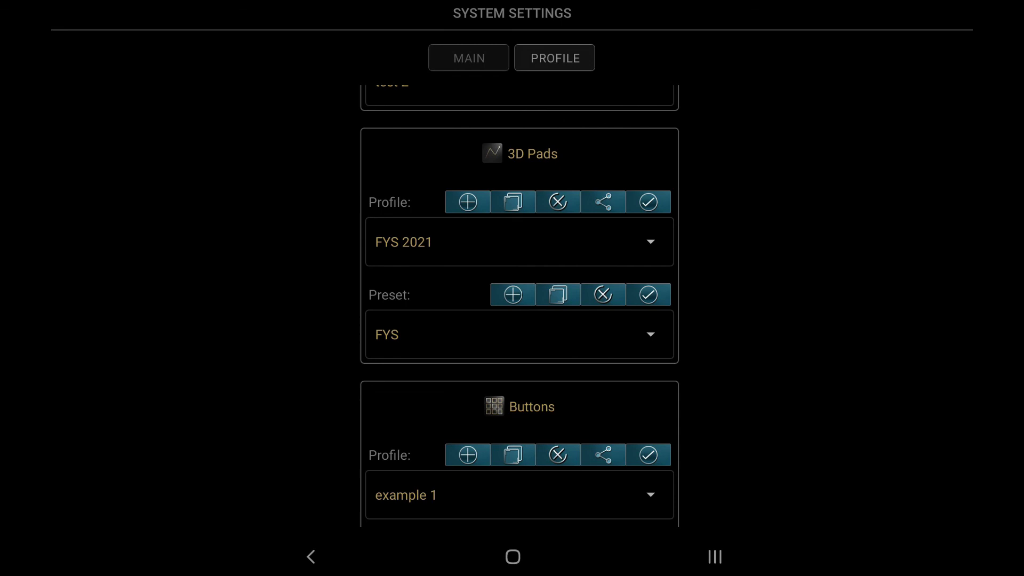
{"action": "left_click_drag", "start_coordinate": [785, 400], "coordinate": [784, 163]}
{"action": "left_click", "coordinate": [650, 236]}
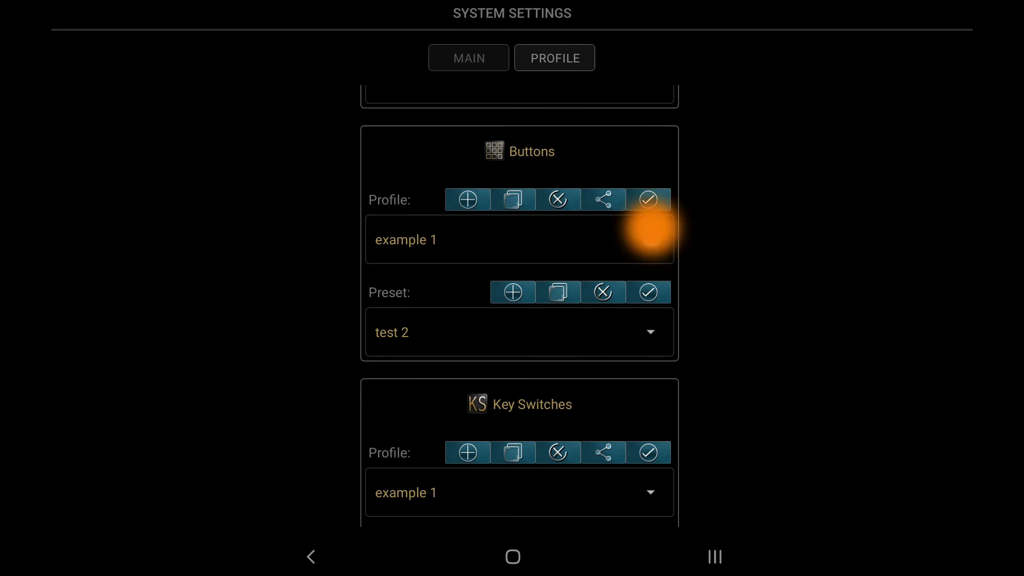
{"action": "left_click", "coordinate": [469, 437]}
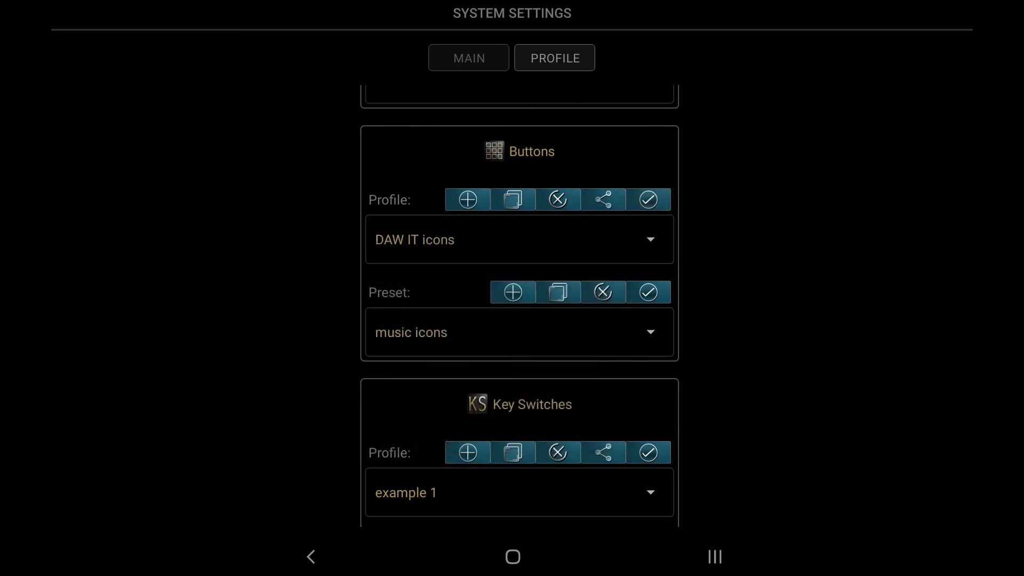
{"action": "left_click_drag", "start_coordinate": [755, 271], "coordinate": [754, 184]}
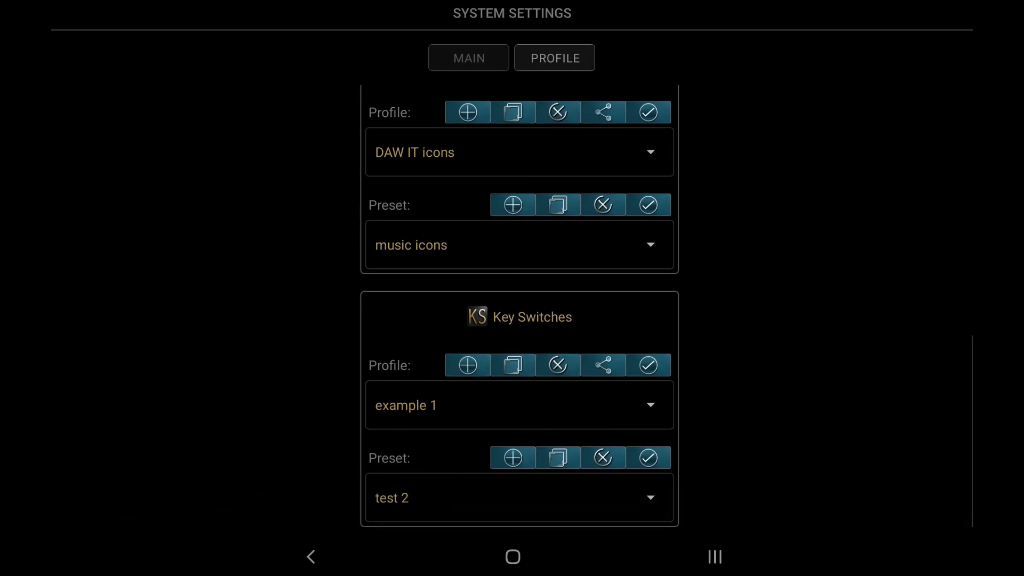
Set the Key Switches profile to Magix and show the test 2 faders.
{"action": "left_click", "coordinate": [651, 405]}
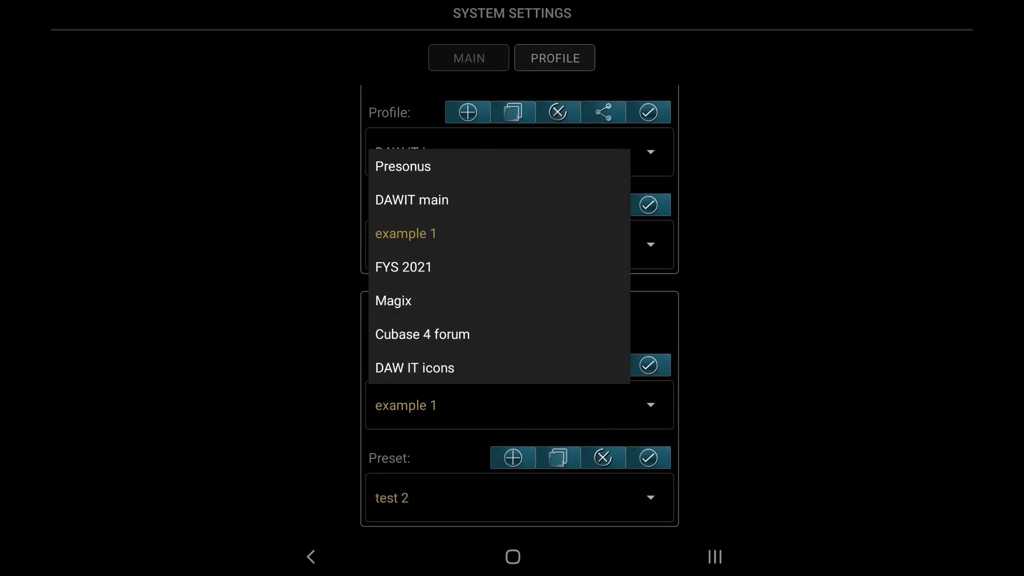
{"action": "left_click", "coordinate": [393, 300]}
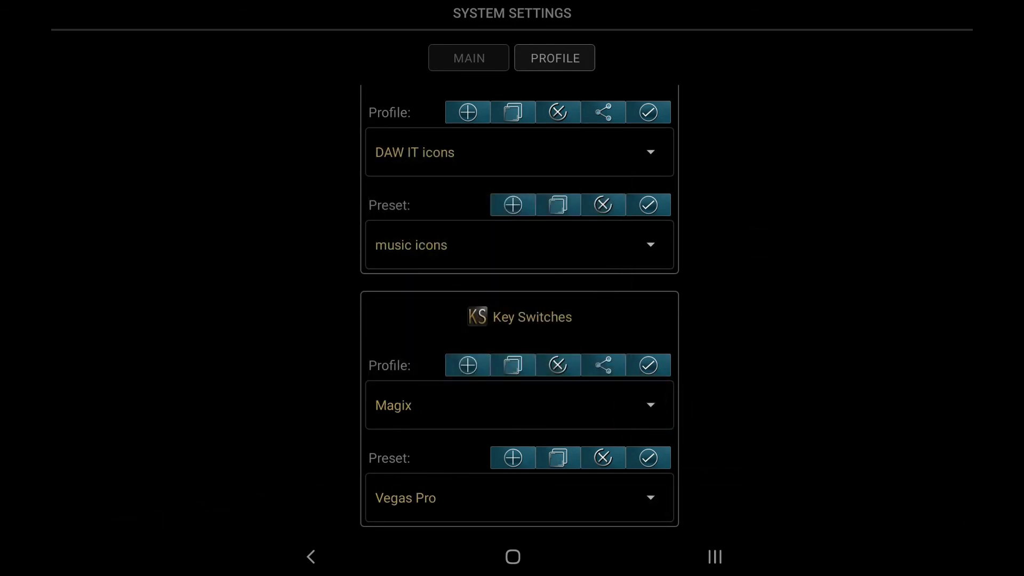
{"action": "mouse_move", "coordinate": [812, 186]}
{"action": "left_mouse_down"}
{"action": "mouse_move", "coordinate": [803, 359]}
{"action": "mouse_move", "coordinate": [773, 256]}
{"action": "mouse_move", "coordinate": [781, 462]}
{"action": "mouse_move", "coordinate": [773, 219]}
{"action": "left_mouse_up"}
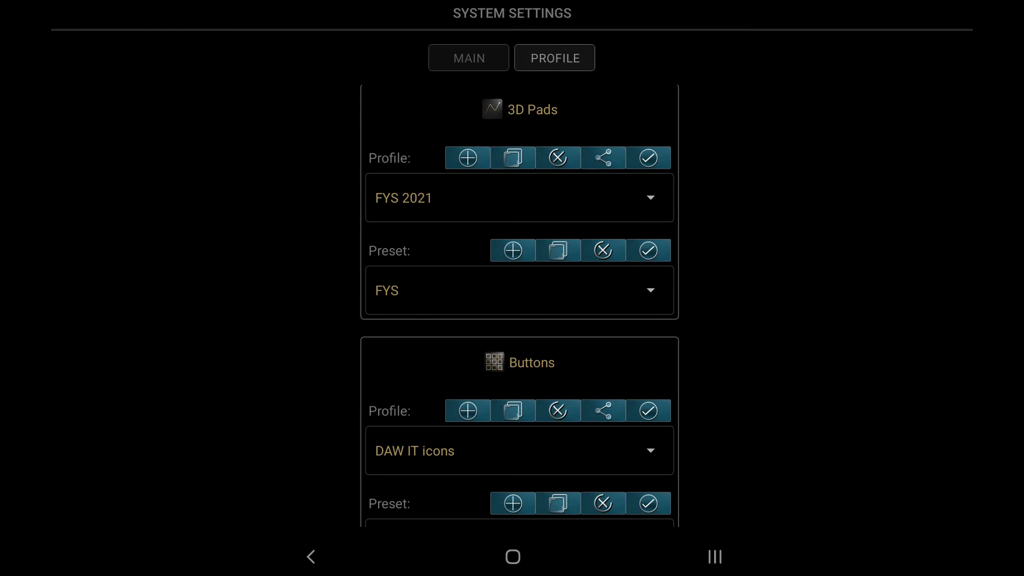
{"action": "left_click_drag", "start_coordinate": [768, 400], "coordinate": [766, 199]}
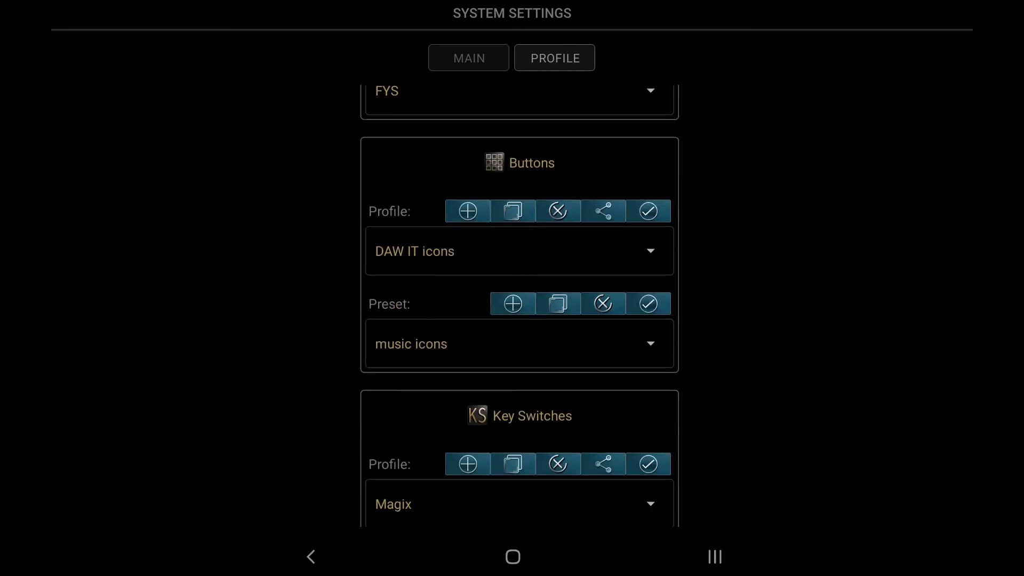
{"action": "left_click", "coordinate": [311, 556]}
{"action": "left_click", "coordinate": [441, 510]}
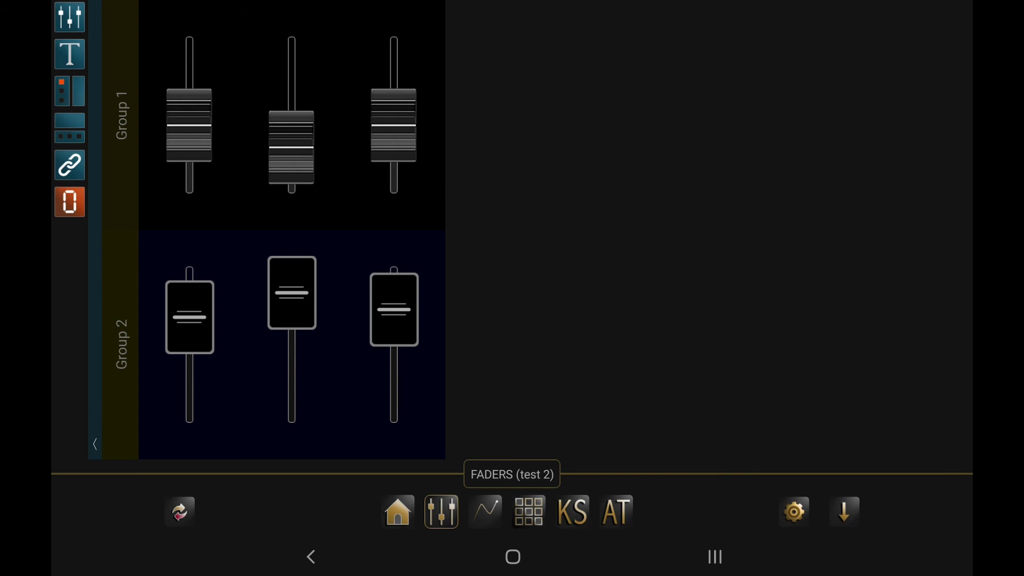
Preview the FYS 3D pads, music-icons buttons and Vegas Pro key switches, then go home.
{"action": "left_click", "coordinate": [485, 509]}
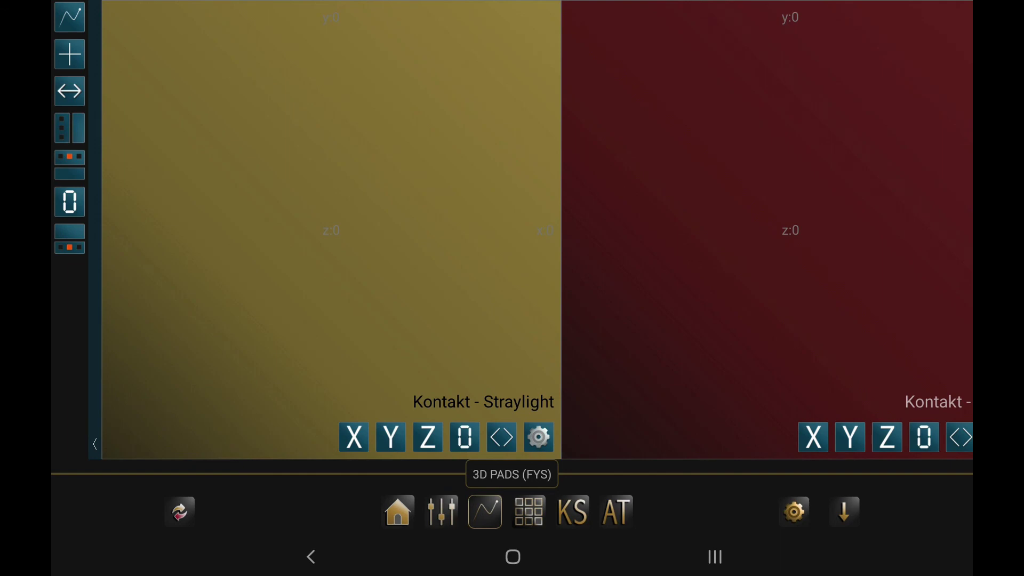
{"action": "left_click", "coordinate": [528, 509]}
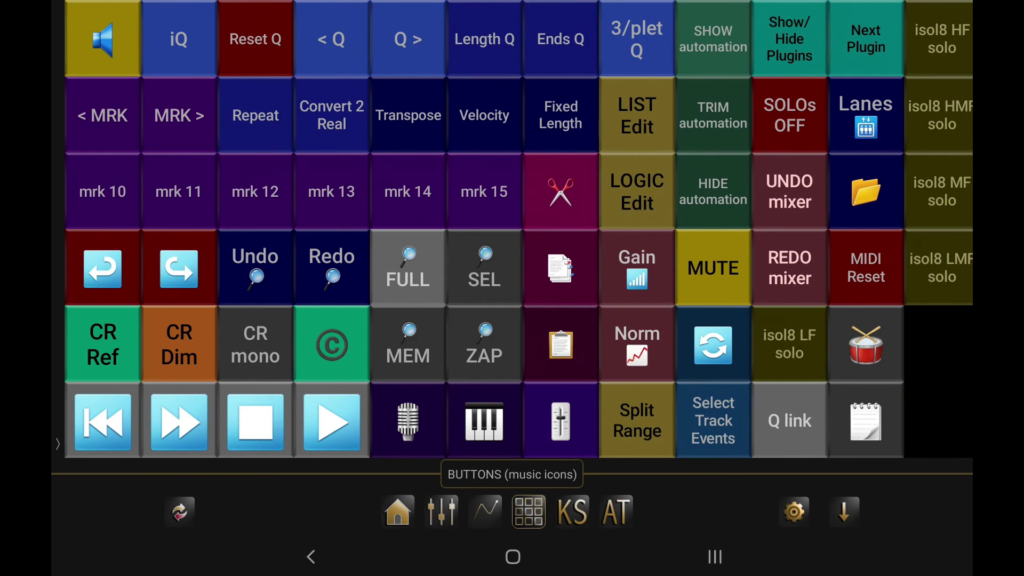
{"action": "left_click", "coordinate": [572, 509]}
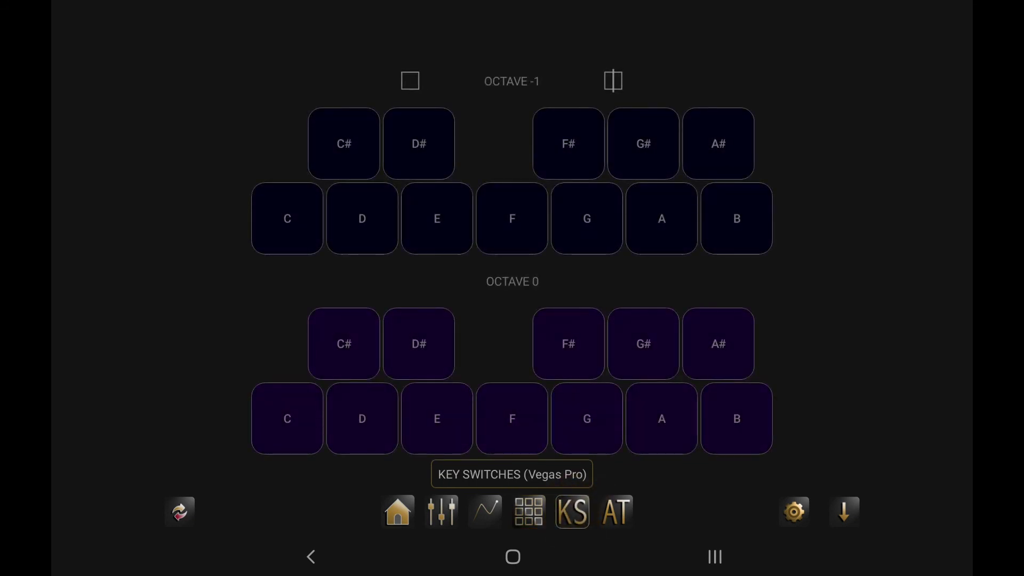
{"action": "left_click", "coordinate": [398, 509]}
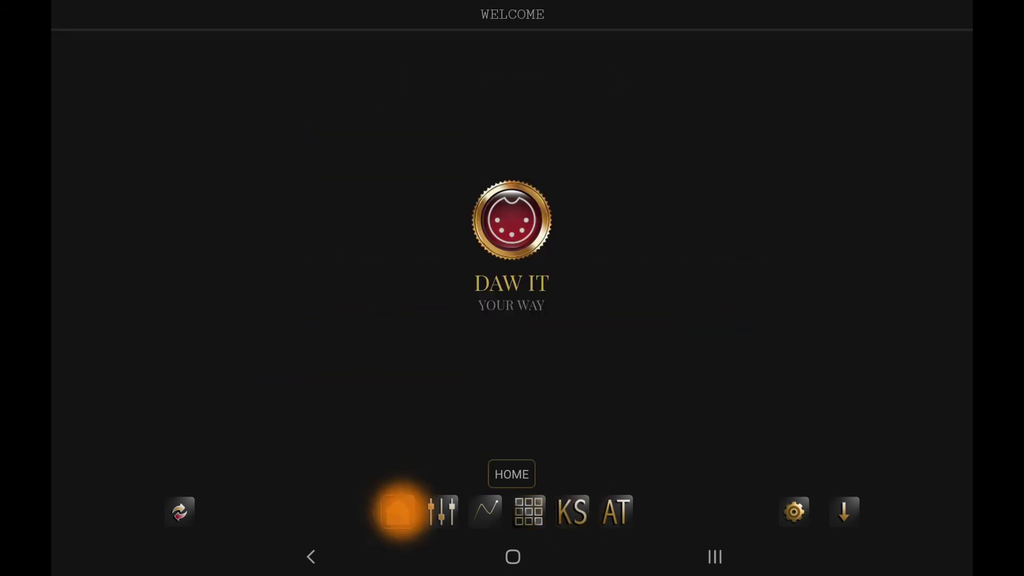
Set the Faders profile to DAWIT main and 3D Pads to example 1.
{"action": "left_click", "coordinate": [794, 510]}
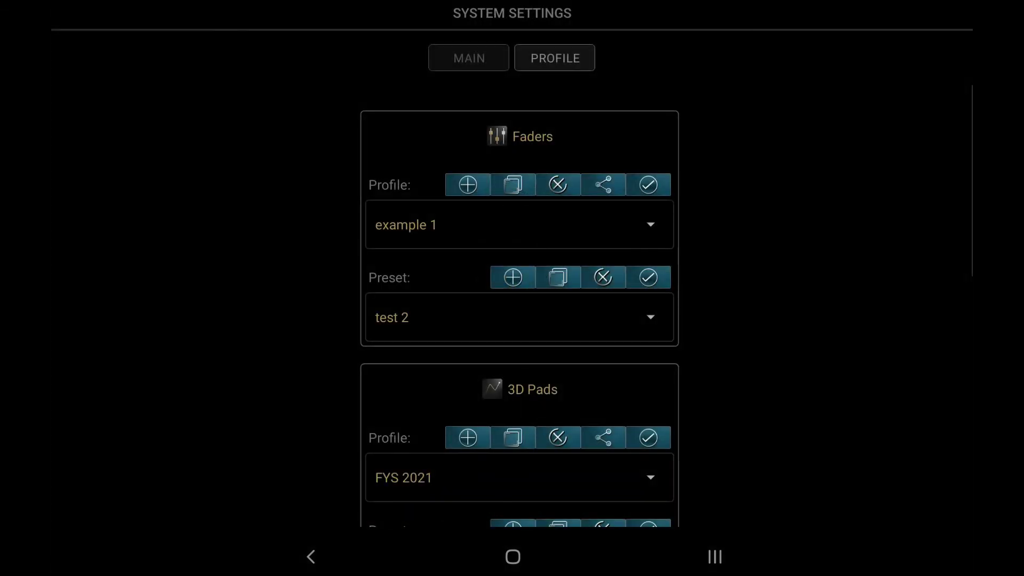
{"action": "left_click", "coordinate": [651, 224]}
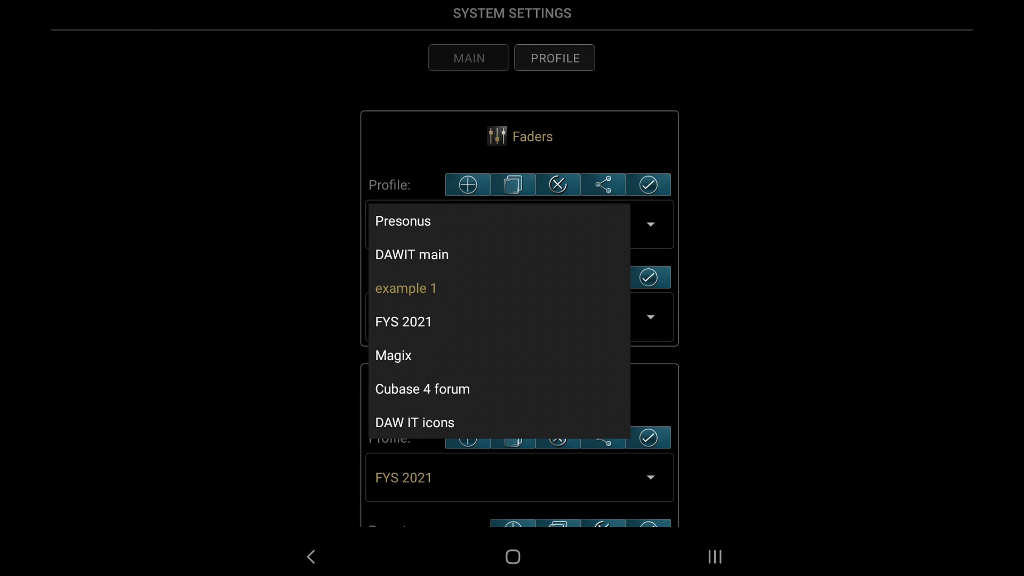
{"action": "left_click", "coordinate": [498, 253]}
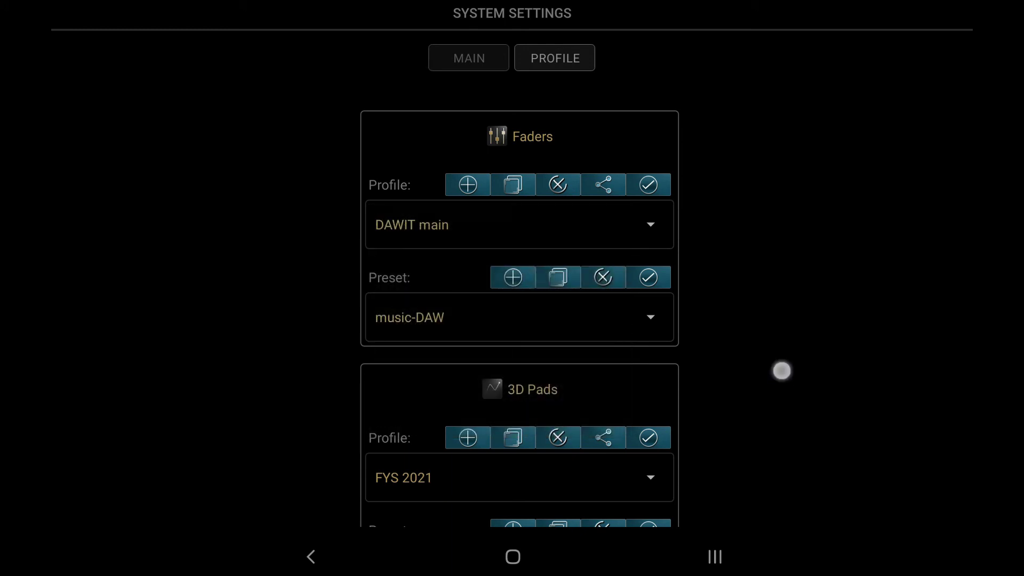
{"action": "left_click_drag", "start_coordinate": [782, 370], "coordinate": [789, 170]}
{"action": "left_click", "coordinate": [650, 283]}
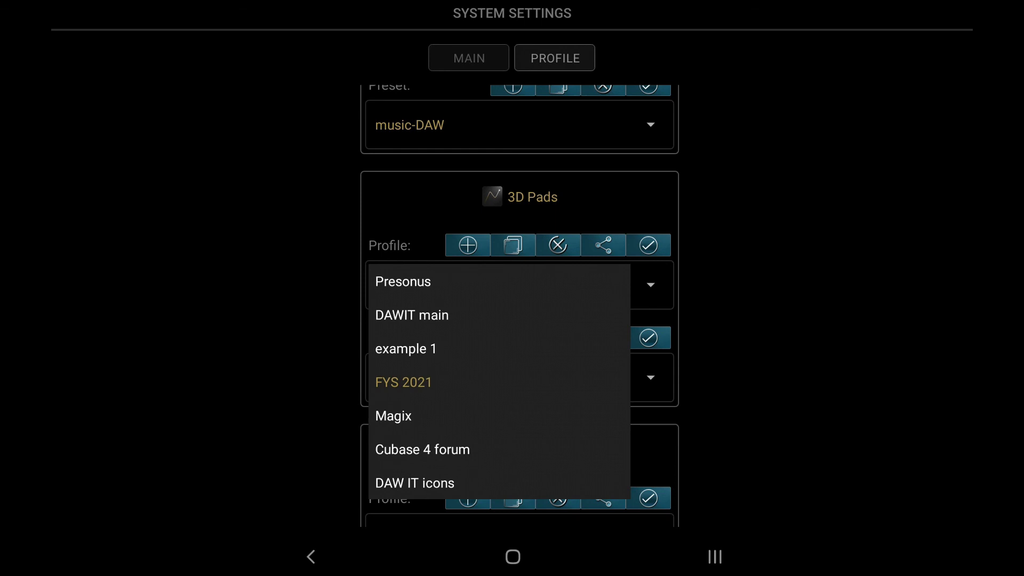
{"action": "left_click", "coordinate": [470, 349]}
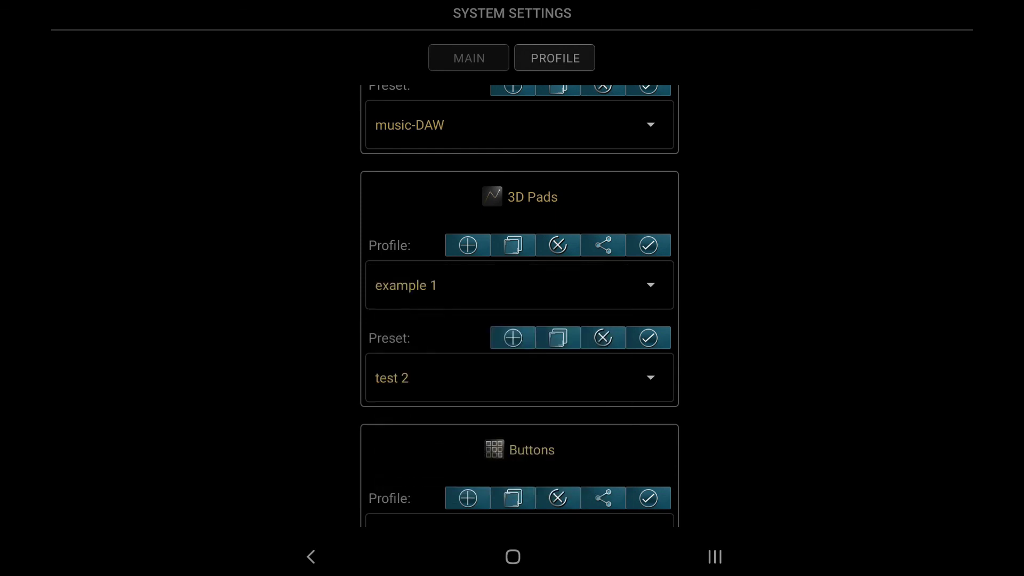
{"action": "left_click_drag", "start_coordinate": [743, 337], "coordinate": [743, 100]}
Set Buttons to FYS 2021 and Key Switches to DAW IT icons, then show faders.
{"action": "left_click", "coordinate": [650, 301]}
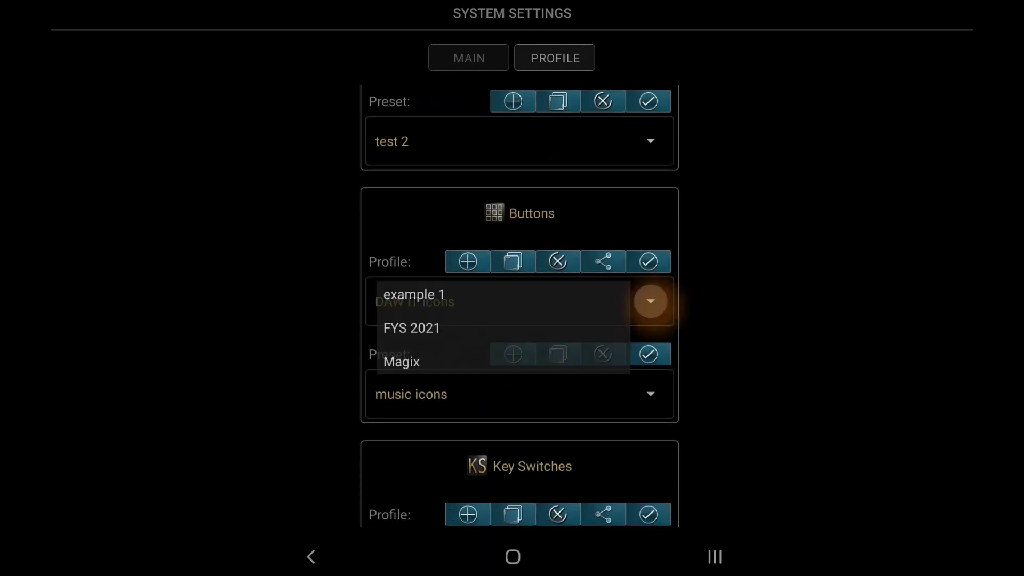
{"action": "left_click", "coordinate": [480, 396]}
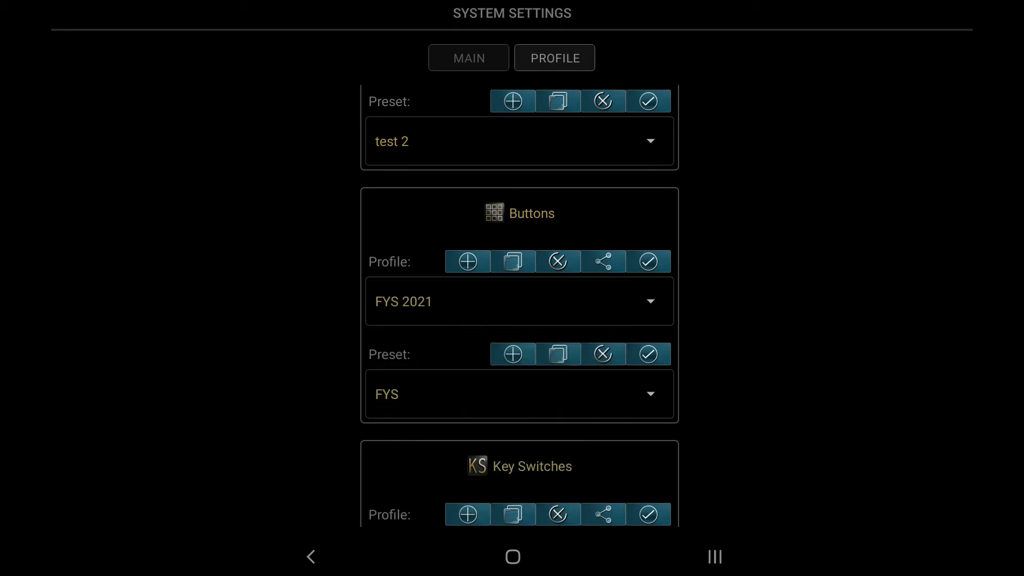
{"action": "left_click_drag", "start_coordinate": [773, 369], "coordinate": [805, 134]}
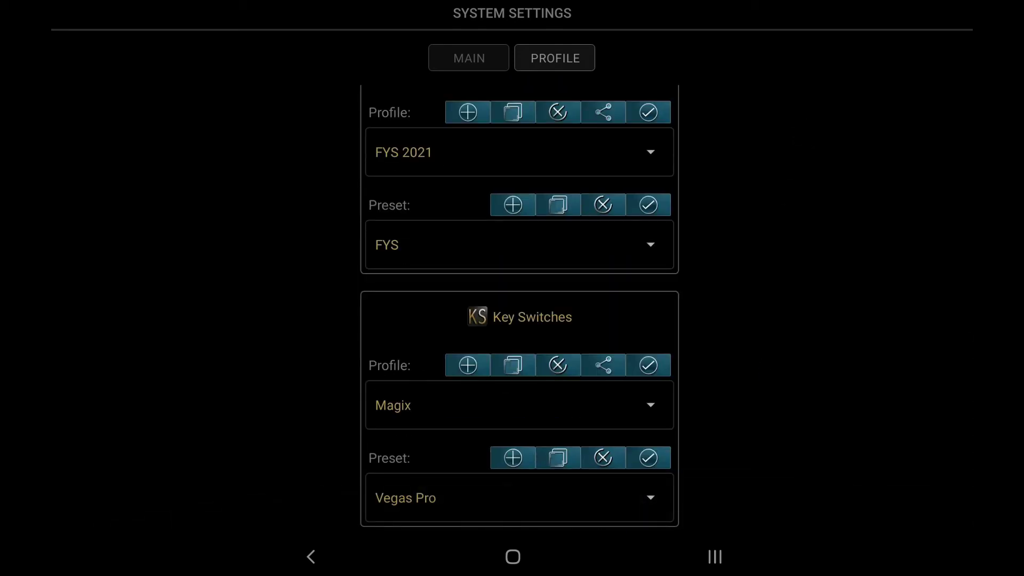
{"action": "left_click", "coordinate": [650, 405]}
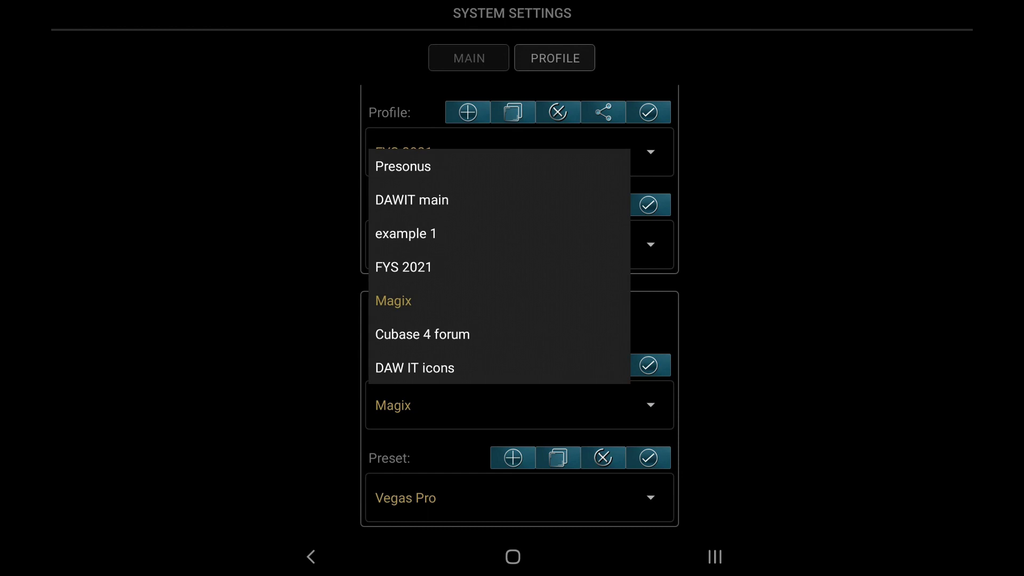
{"action": "left_click", "coordinate": [482, 367]}
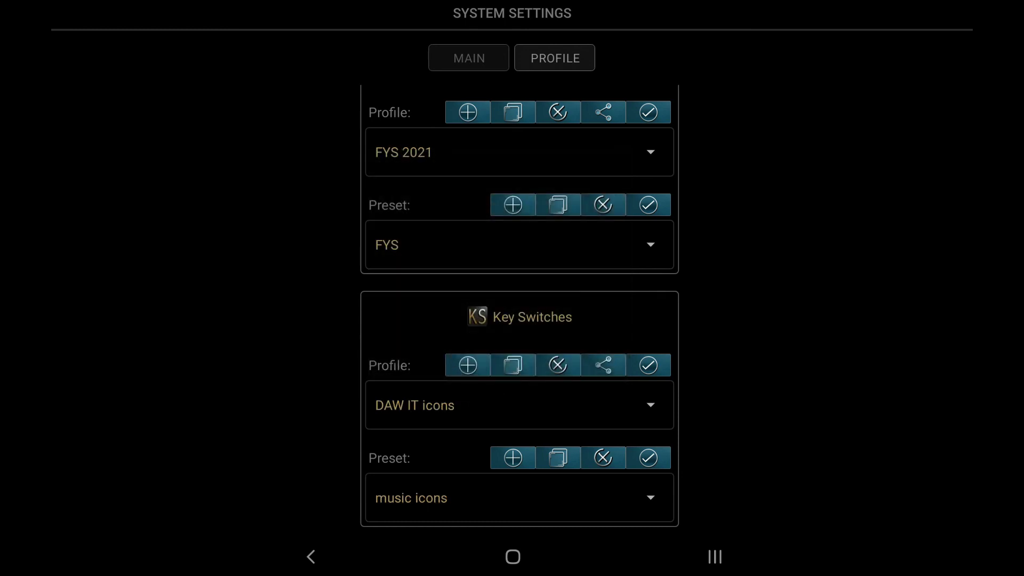
{"action": "left_click", "coordinate": [311, 556]}
{"action": "left_click", "coordinate": [441, 510]}
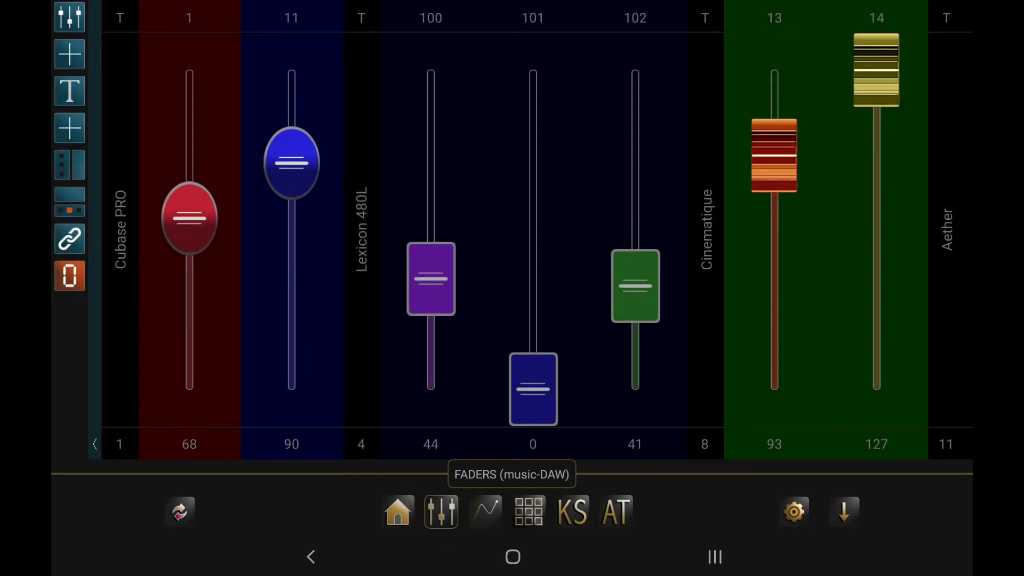
{"action": "mouse_move", "coordinate": [270, 470]}
{"action": "left_mouse_down"}
{"action": "mouse_move", "coordinate": [278, 477]}
{"action": "mouse_move", "coordinate": [126, 485]}
{"action": "left_mouse_up"}
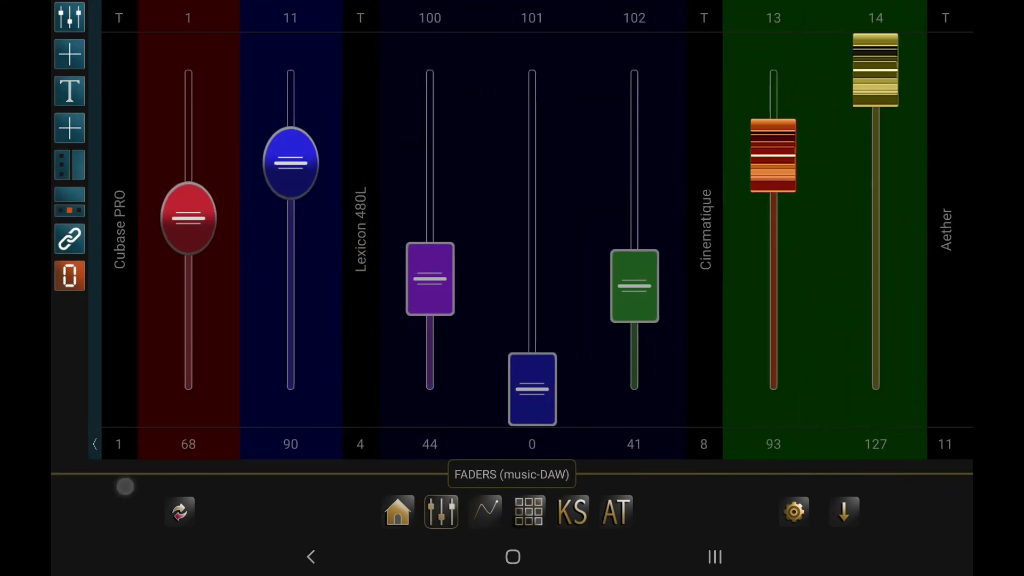
View the test 2 3D pads, FYS command buttons and music-icons key switches.
{"action": "left_click", "coordinate": [485, 510]}
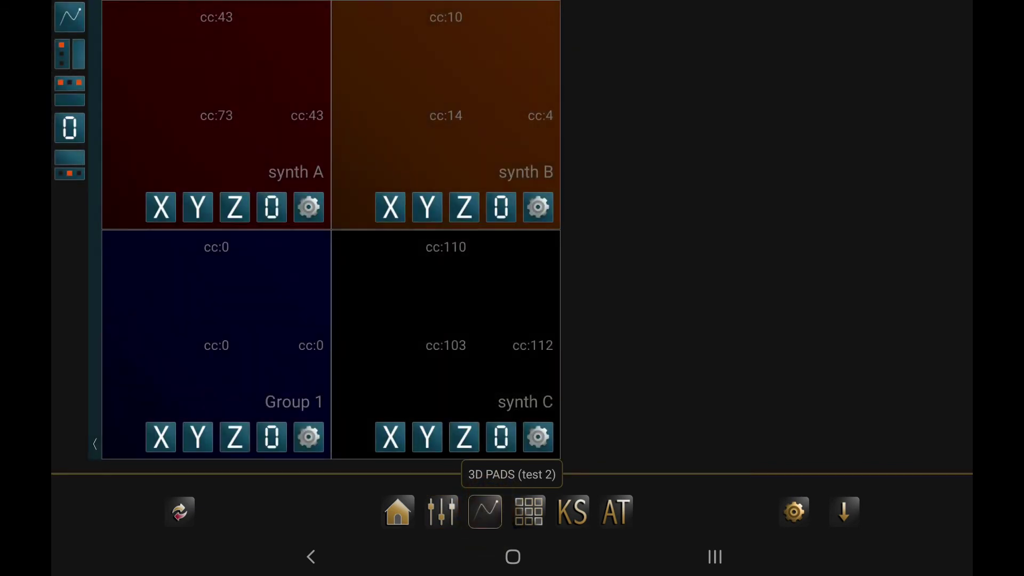
{"action": "left_click", "coordinate": [529, 509]}
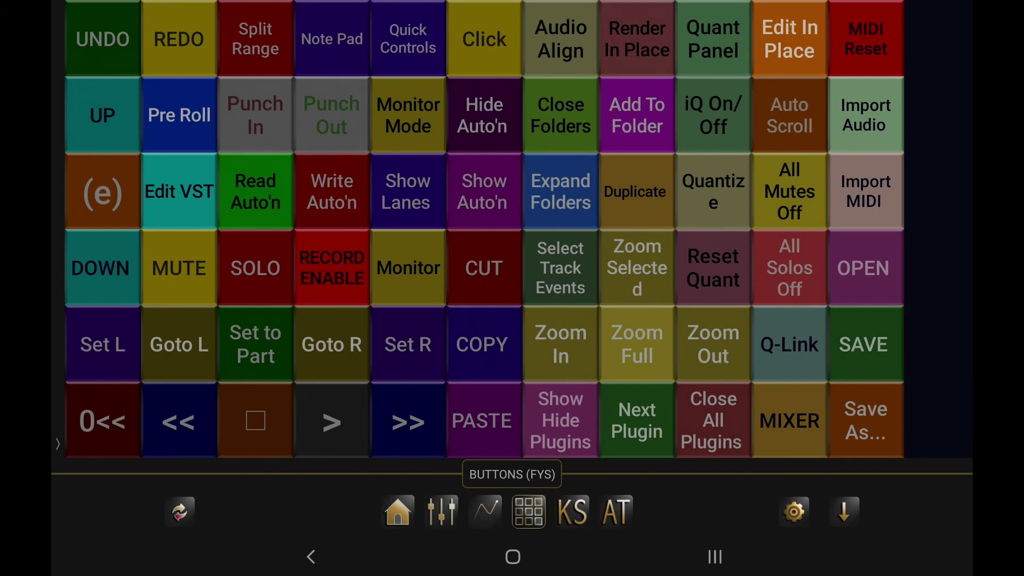
{"action": "left_click", "coordinate": [572, 509]}
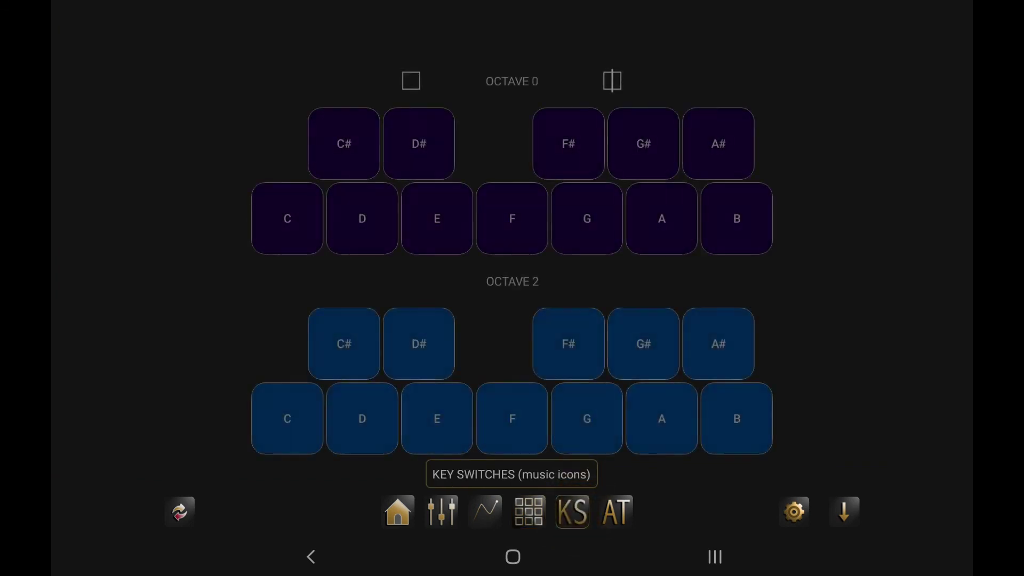